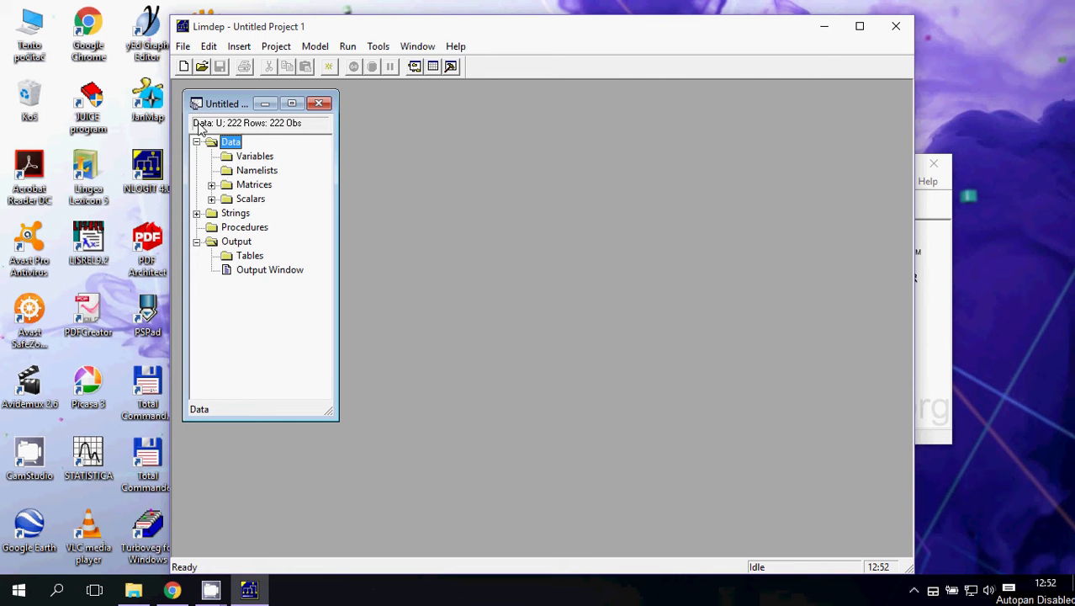
# Step: Widen the untitled project window and move it slightly upward
pyautogui.moveTo(335, 141); pyautogui.dragTo(368, 139)
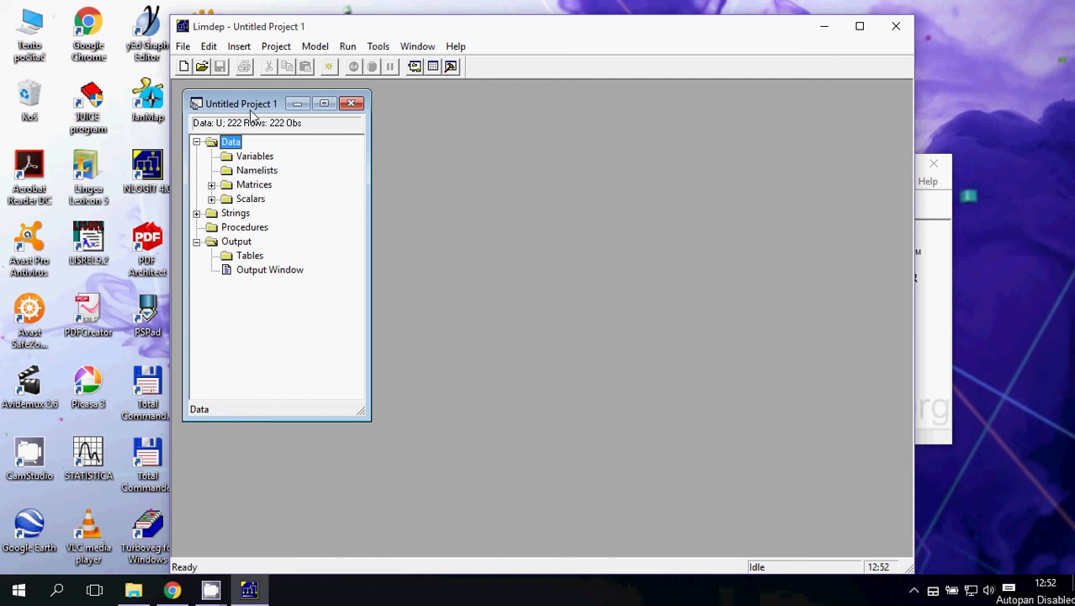
pyautogui.moveTo(250, 106); pyautogui.dragTo(249, 101)
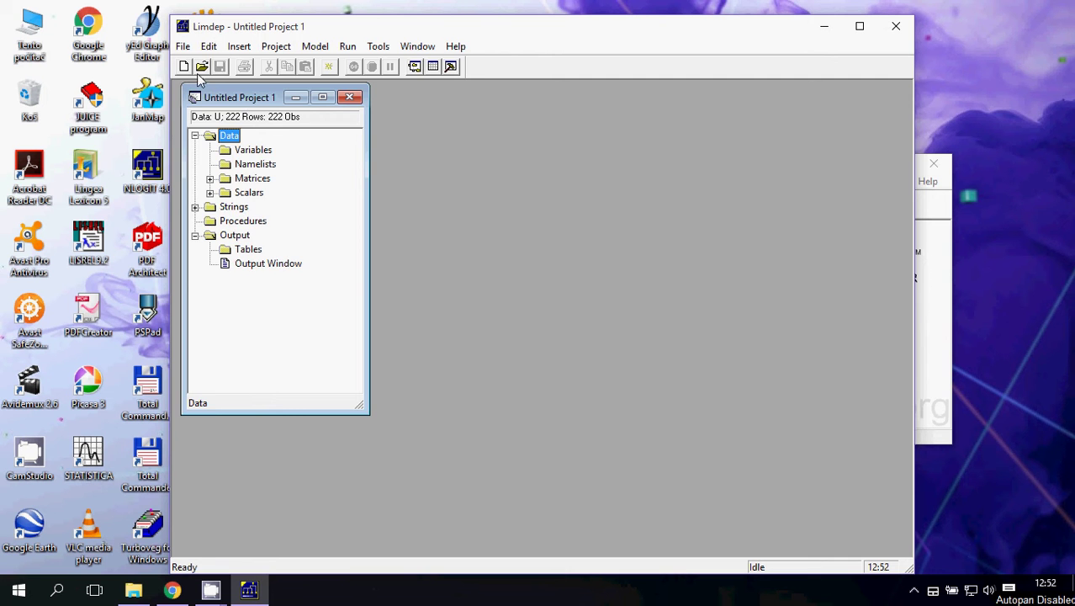
pyautogui.click(184, 48)
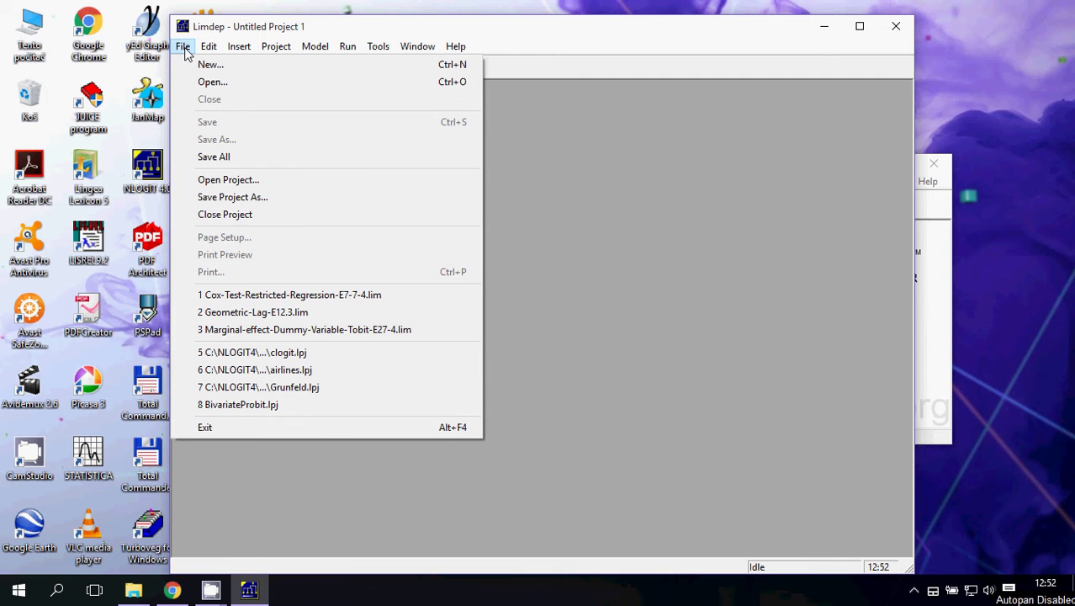
pyautogui.click(209, 67)
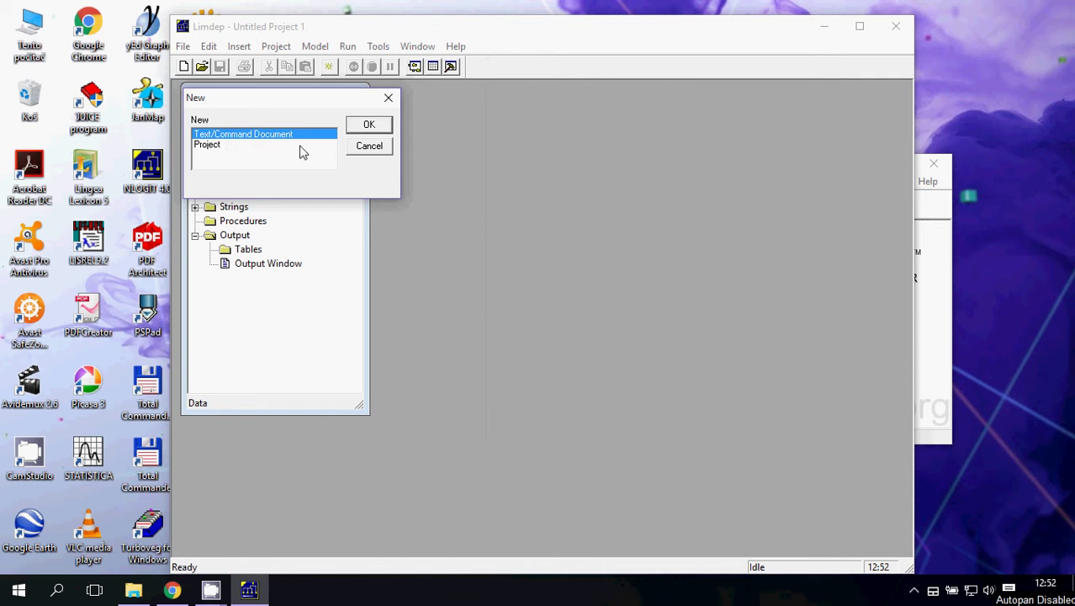
pyautogui.click(364, 147)
# Step: Open the airlines.lpj project and place its window near the workspace's upper-left corner
pyautogui.click(183, 47)
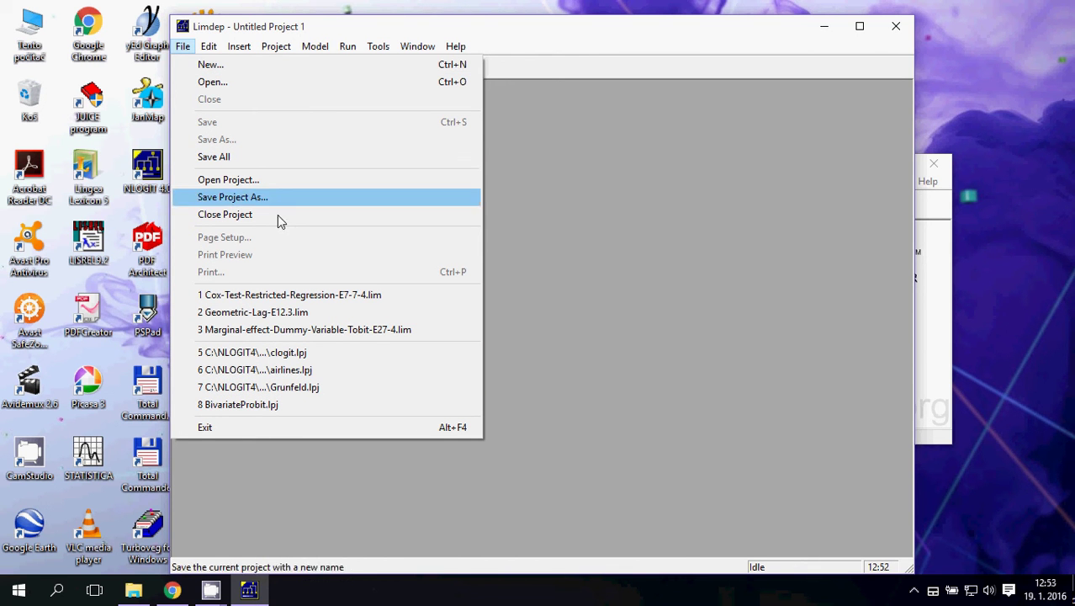
pyautogui.click(242, 179)
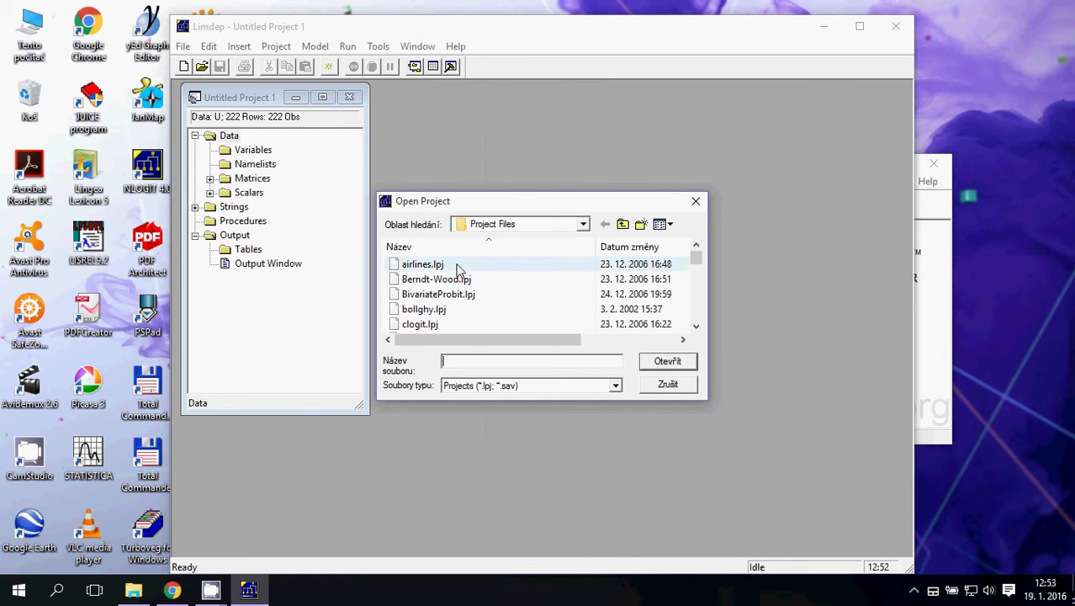
pyautogui.doubleClick(424, 264)
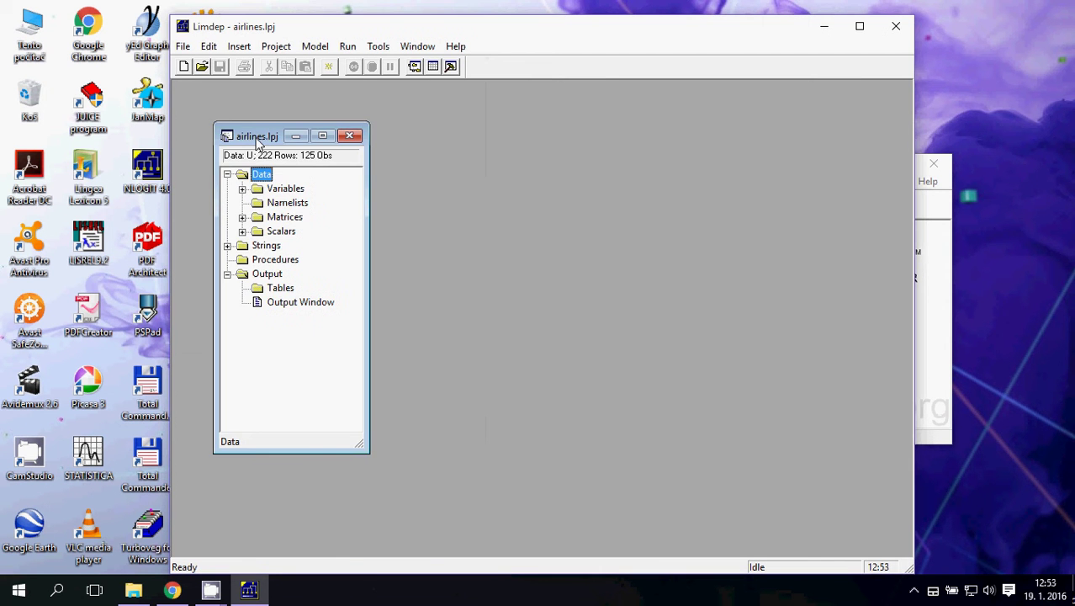
pyautogui.moveTo(255, 137); pyautogui.dragTo(228, 105)
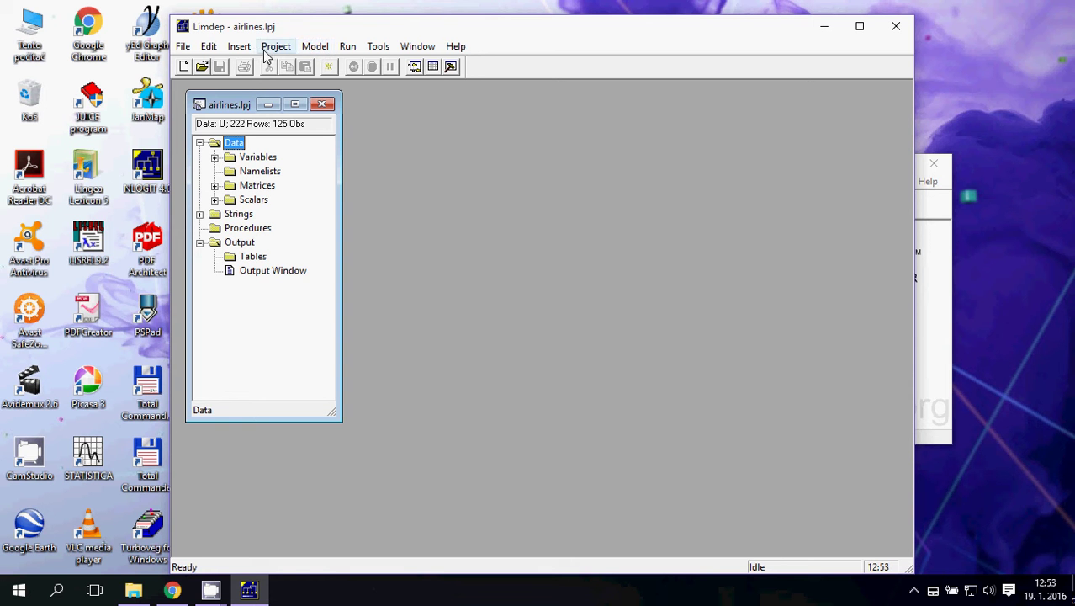
# Step: Examine the available model categories and the linear Regression setup dialog, and close it without running a model
pyautogui.click(312, 49)
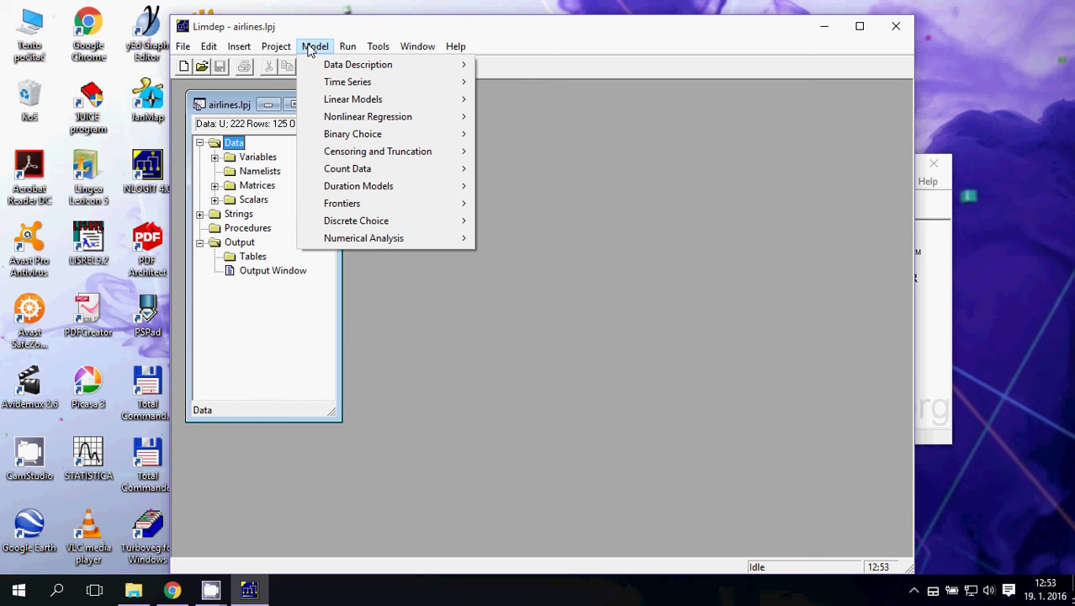
pyautogui.moveTo(379, 241)
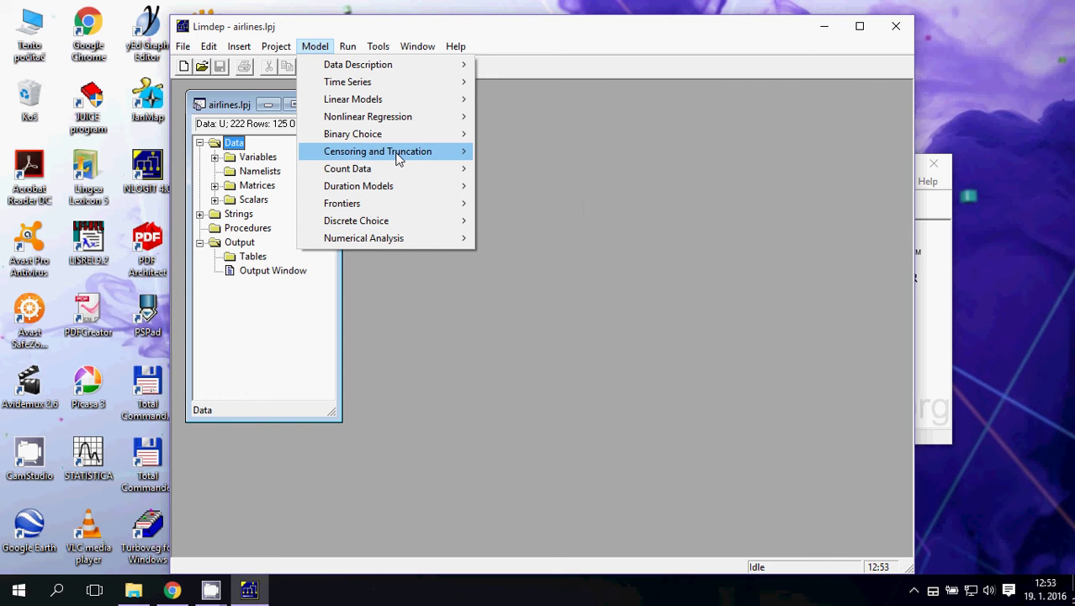
pyautogui.moveTo(398, 151)
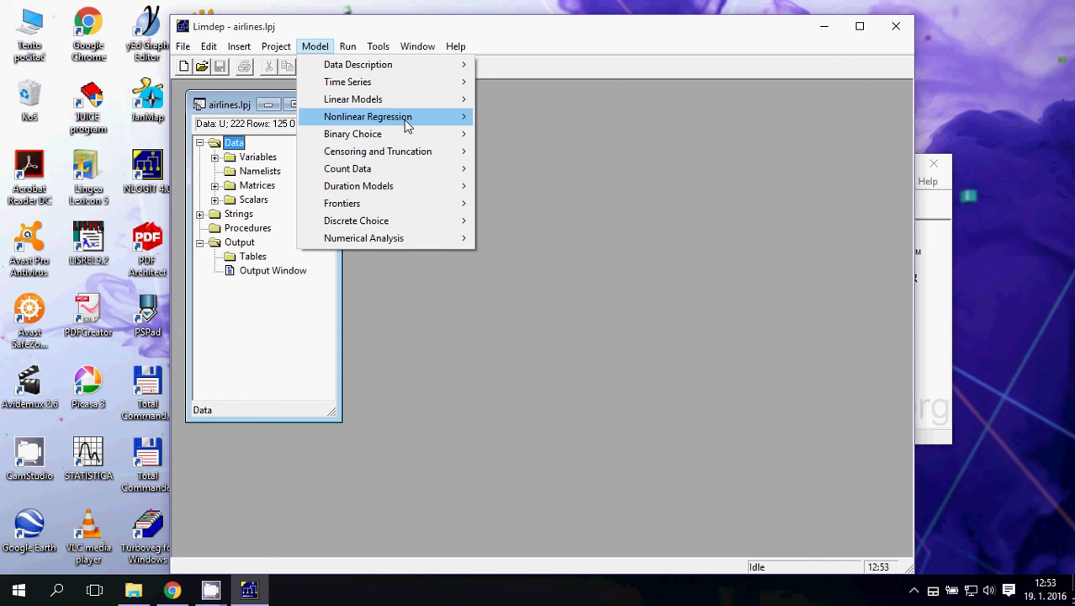
pyautogui.moveTo(408, 124)
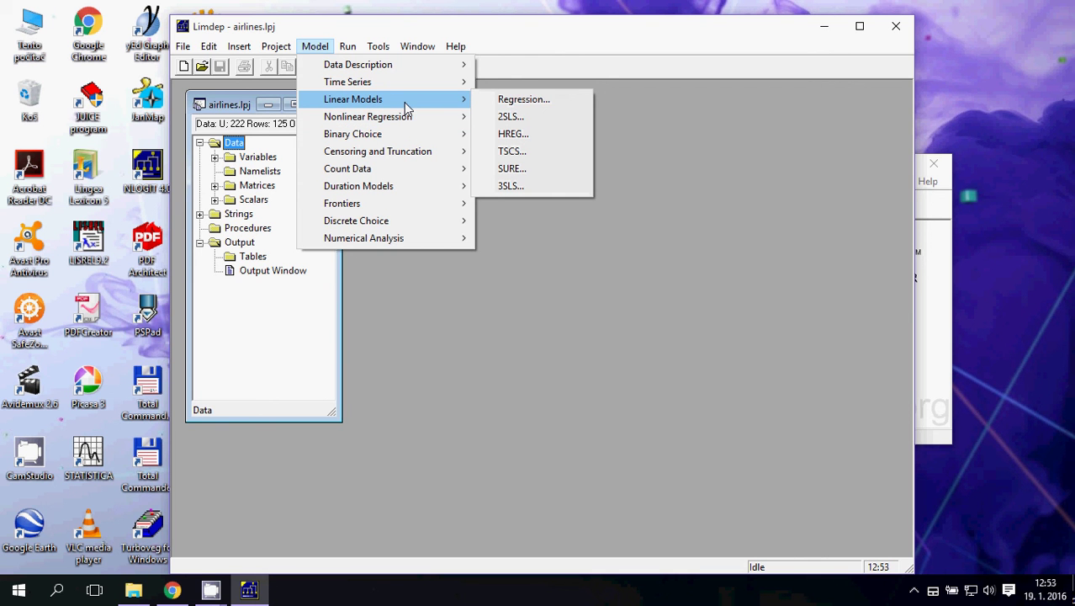
pyautogui.click(498, 100)
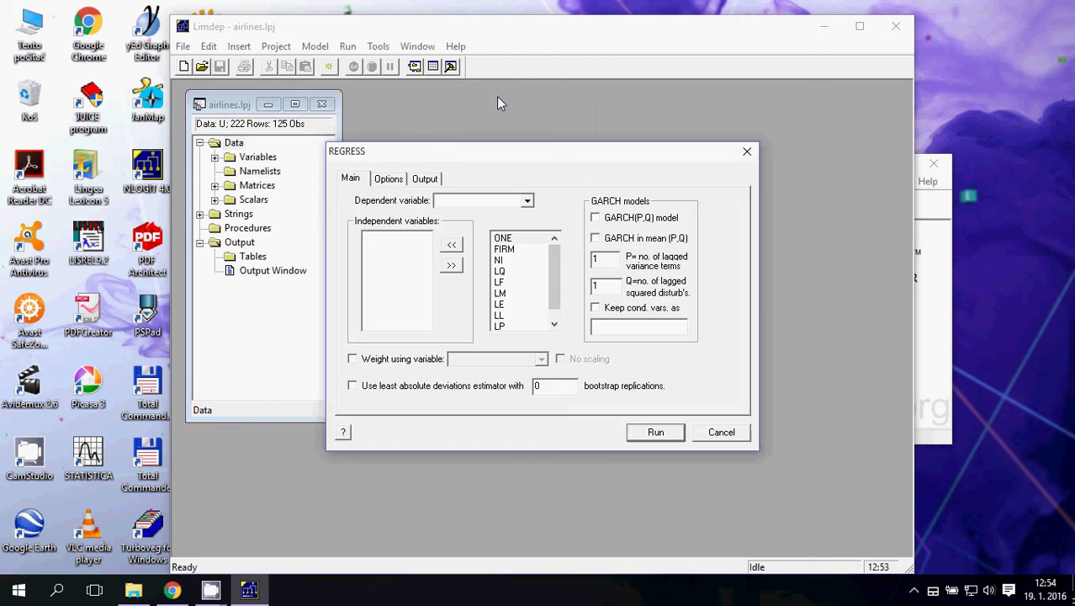
pyautogui.moveTo(448, 153); pyautogui.dragTo(484, 127)
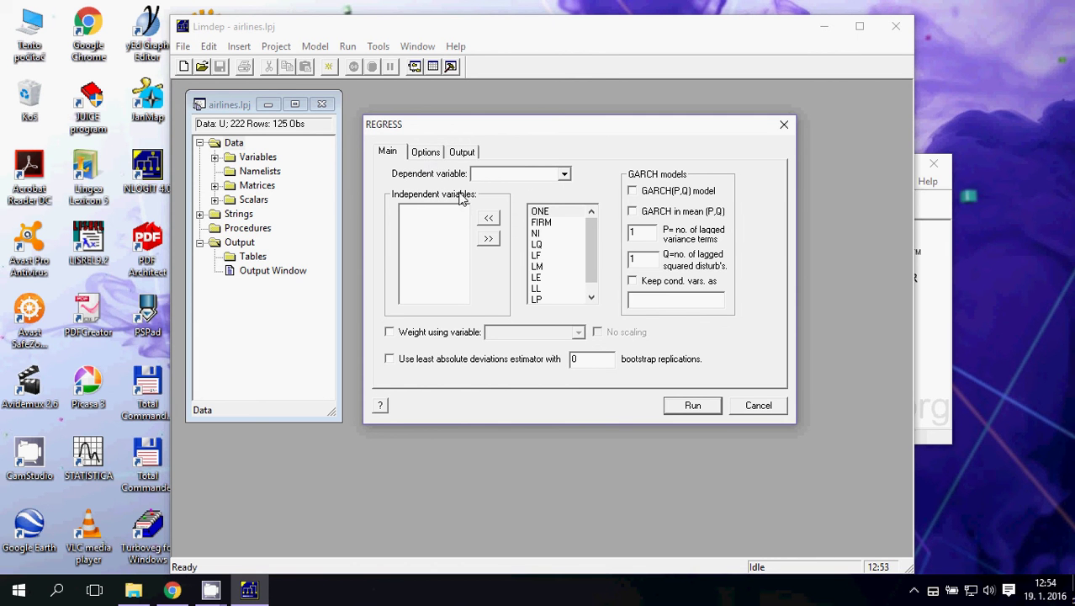
pyautogui.click(437, 156)
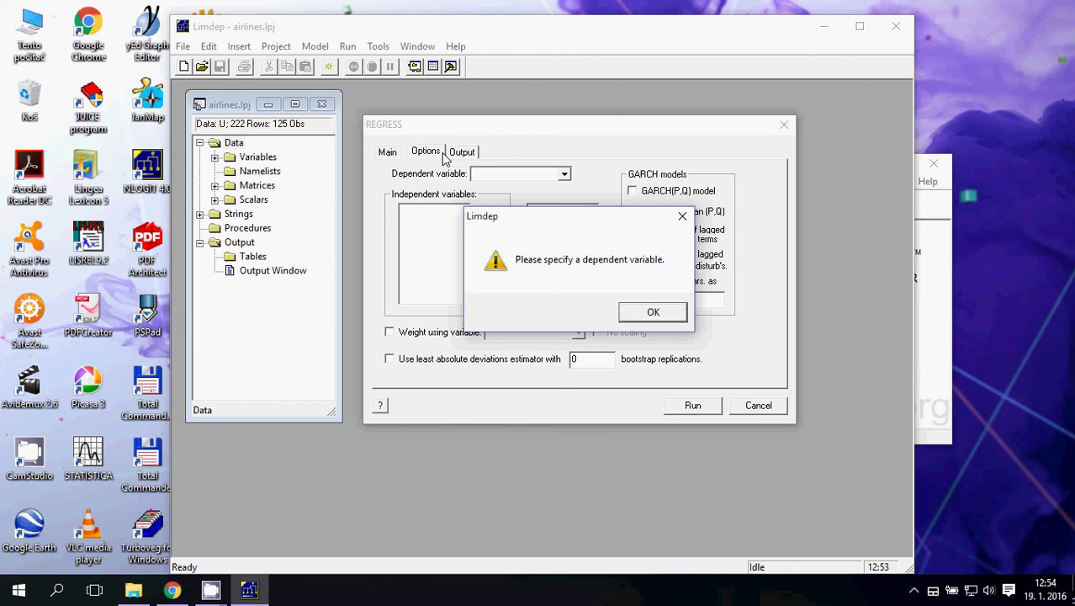
pyautogui.click(654, 313)
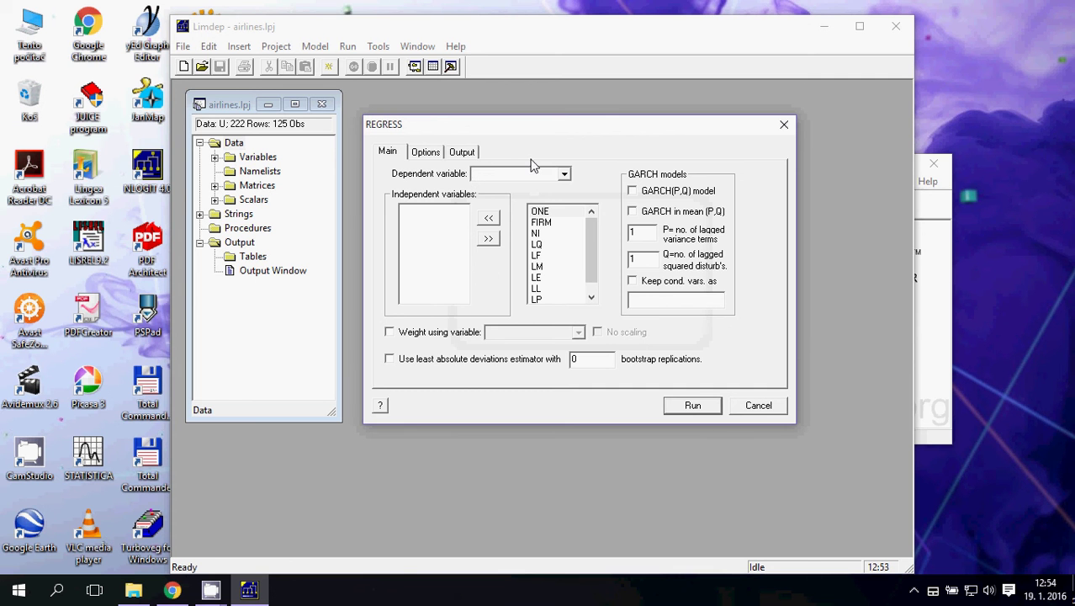
pyautogui.moveTo(524, 126); pyautogui.dragTo(558, 108)
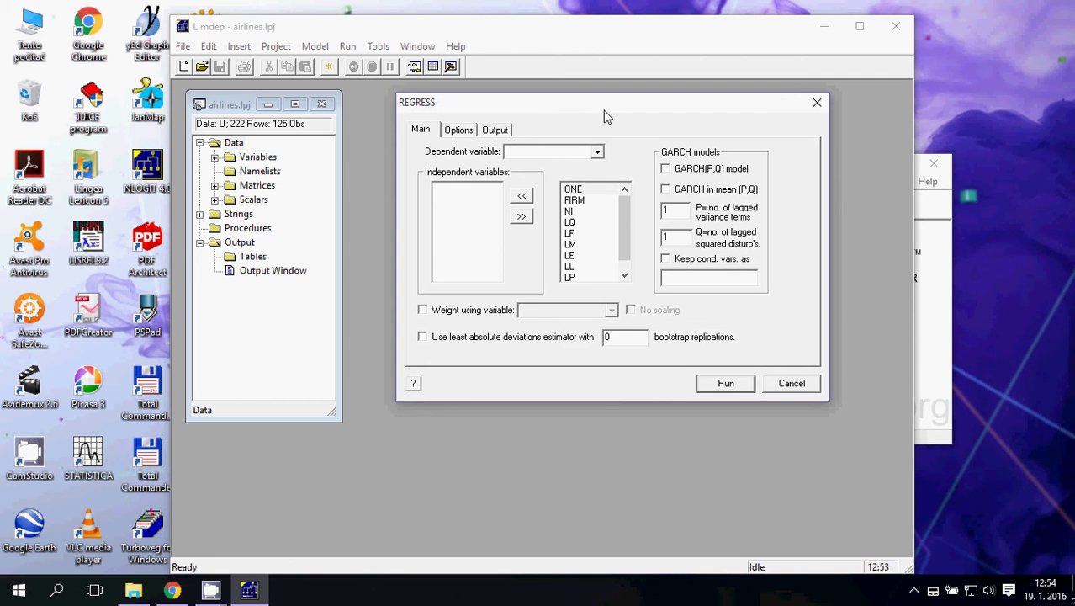
pyautogui.click(799, 384)
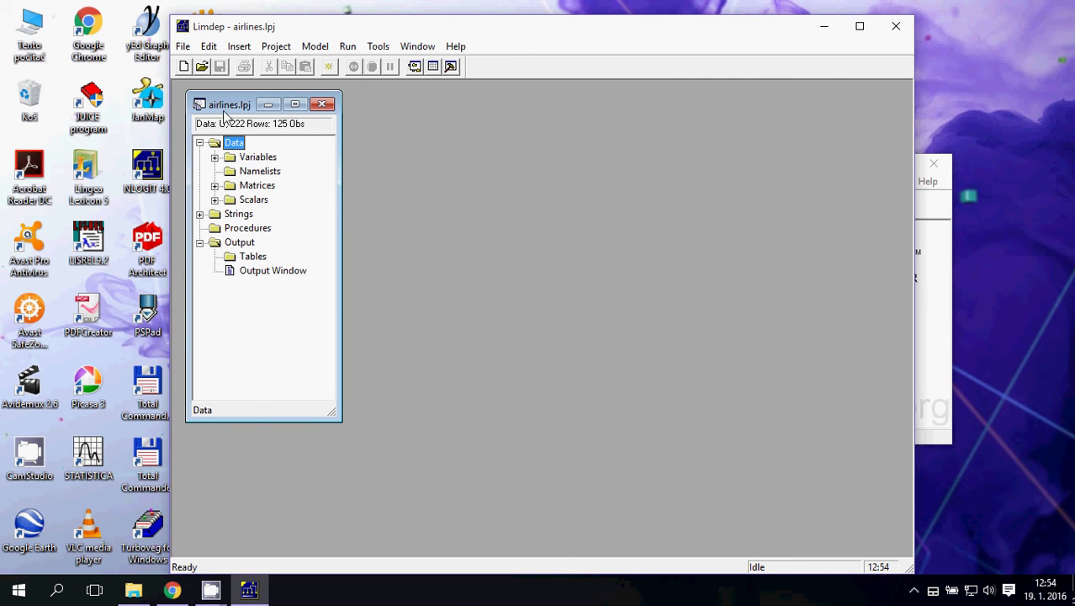
# Step: Create a new Text/Command Document and arrange its window beside the airlines.lpj project window
pyautogui.moveTo(224, 106); pyautogui.dragTo(217, 102)
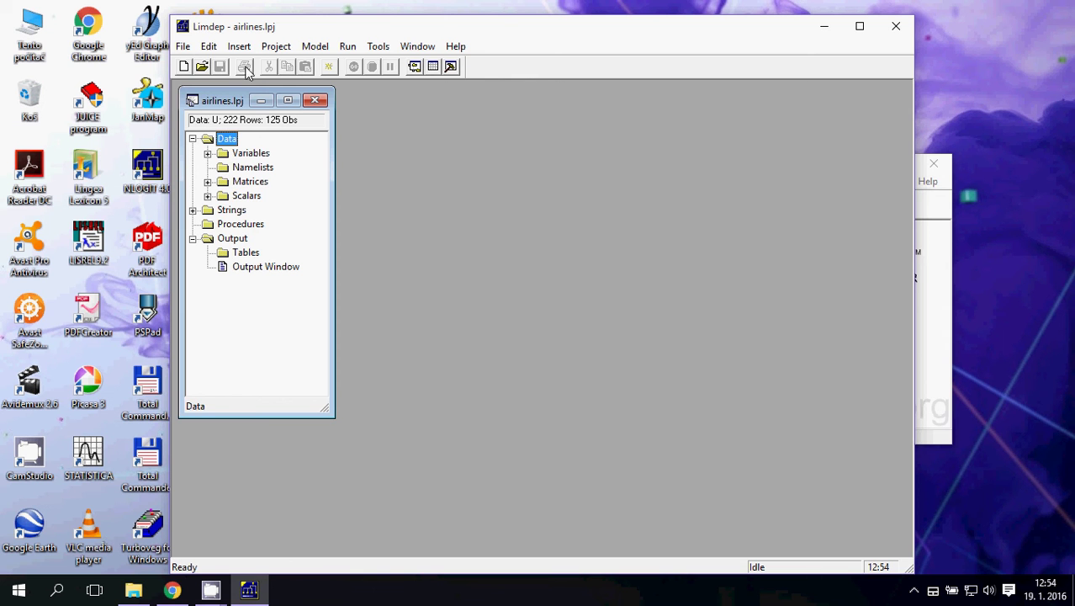
pyautogui.click(184, 48)
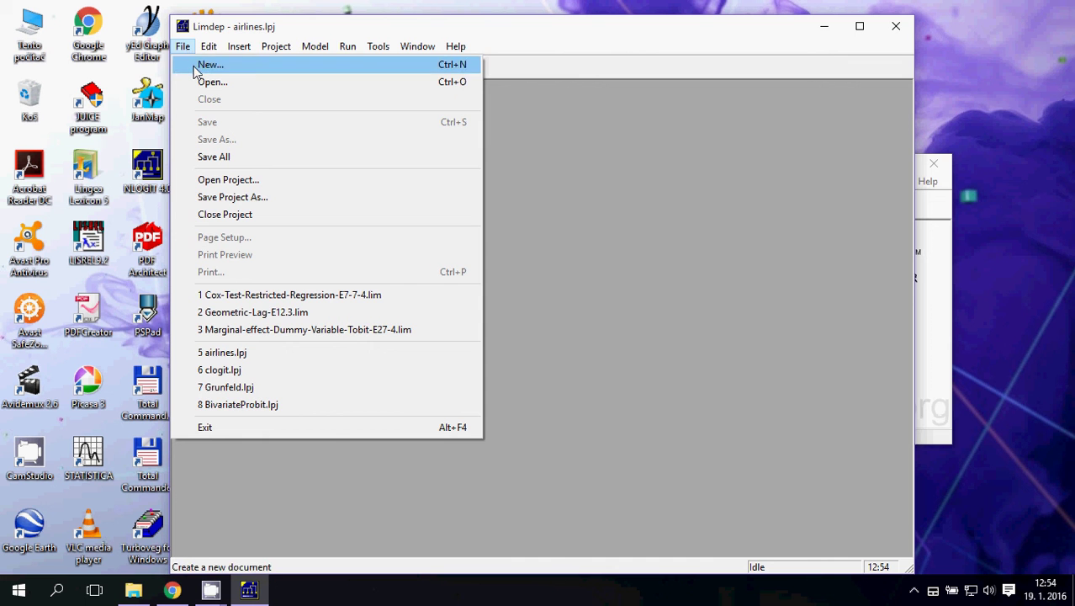
pyautogui.click(206, 65)
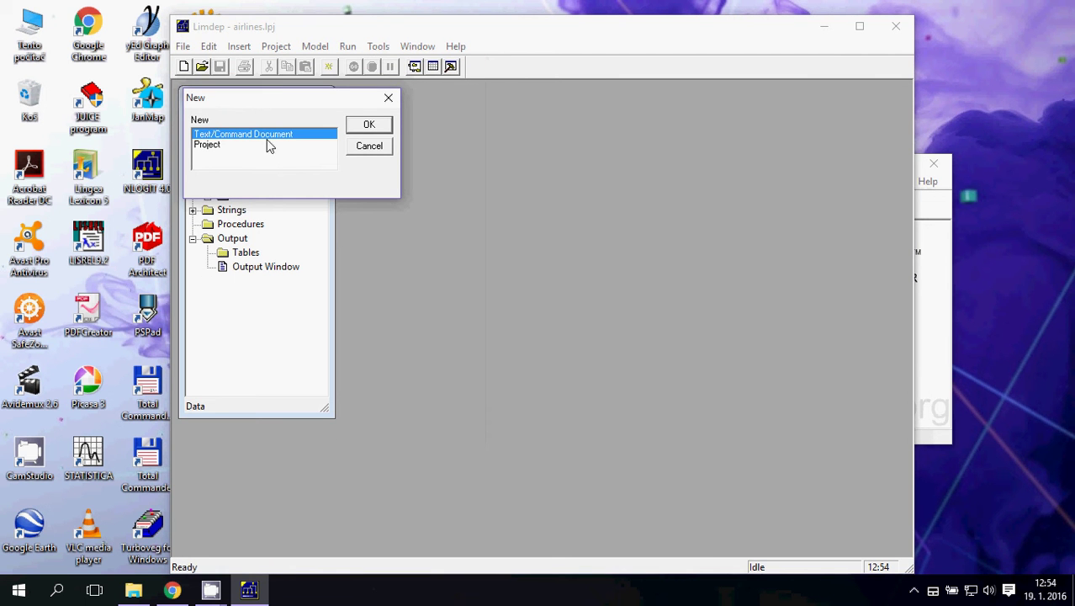
pyautogui.click(369, 124)
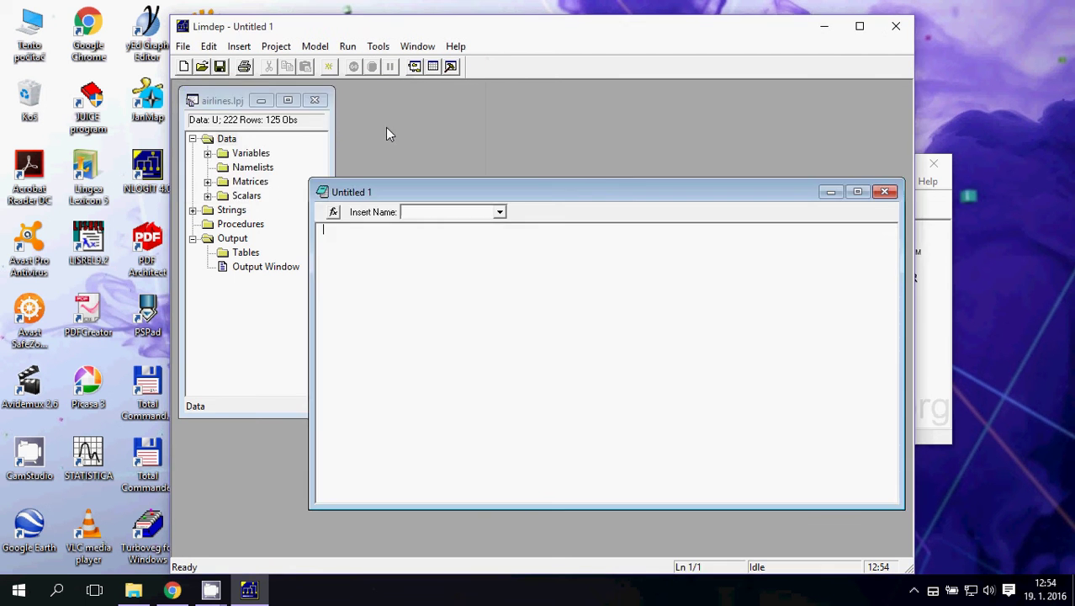
pyautogui.moveTo(544, 189); pyautogui.dragTo(476, 166)
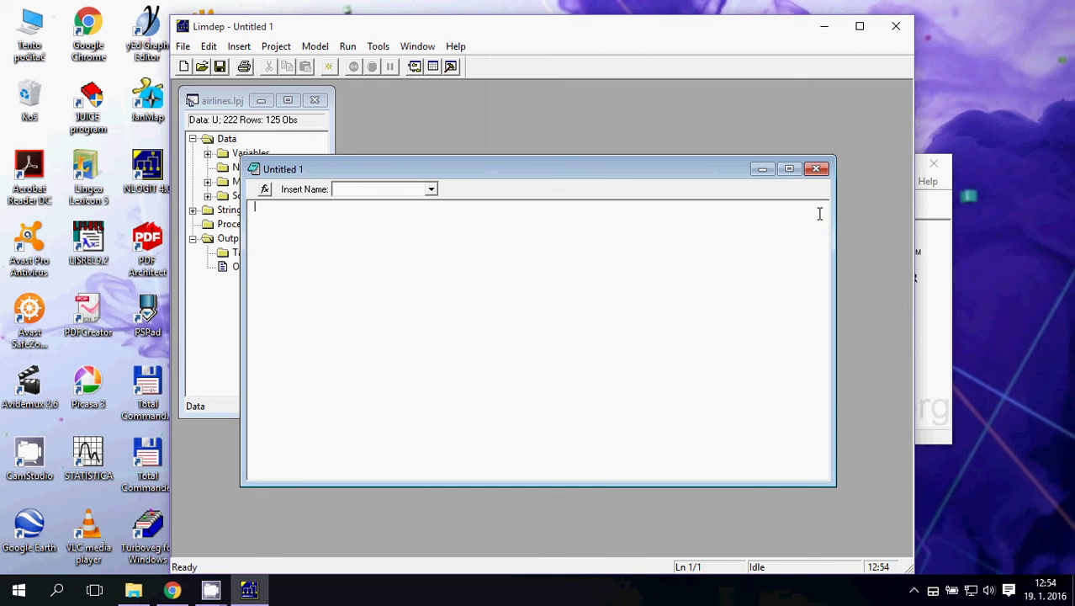
pyautogui.moveTo(831, 221); pyautogui.dragTo(785, 218)
pyautogui.moveTo(623, 166); pyautogui.dragTo(732, 105)
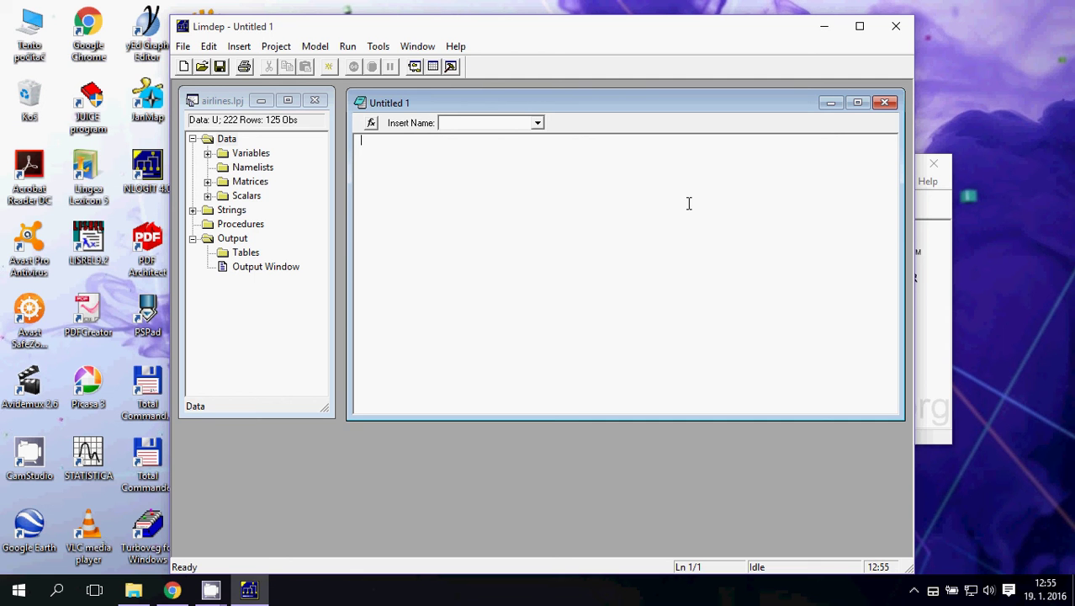
# Step: Insert the MATRIX command from the Matrices and Scalars category into the untitled command document
pyautogui.click(371, 124)
pyautogui.click(389, 234)
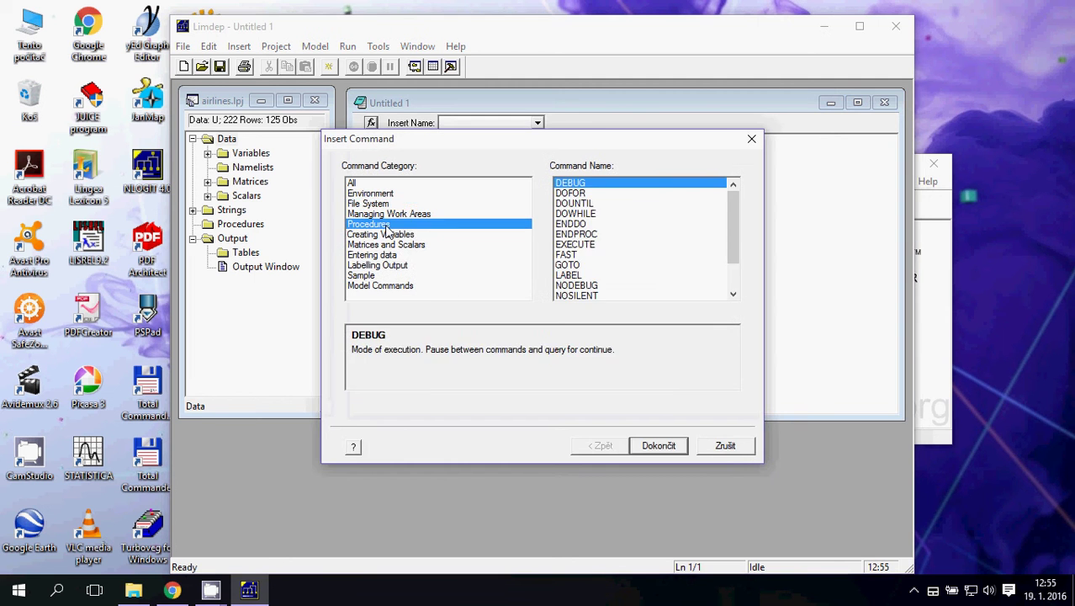
pyautogui.click(395, 255)
pyautogui.click(577, 204)
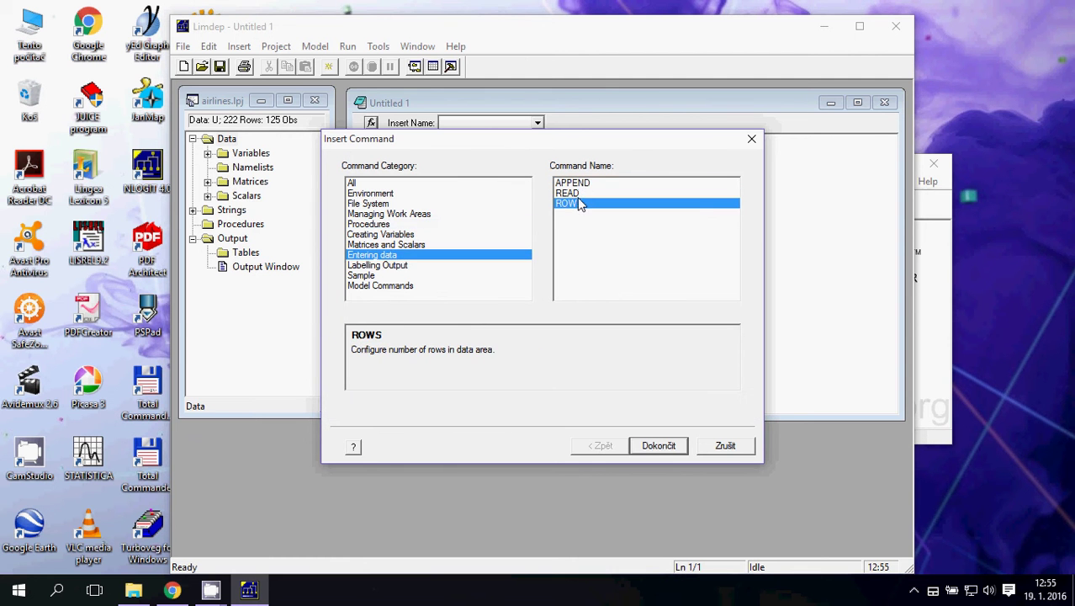
pyautogui.click(574, 193)
pyautogui.click(412, 203)
pyautogui.click(397, 223)
pyautogui.click(397, 245)
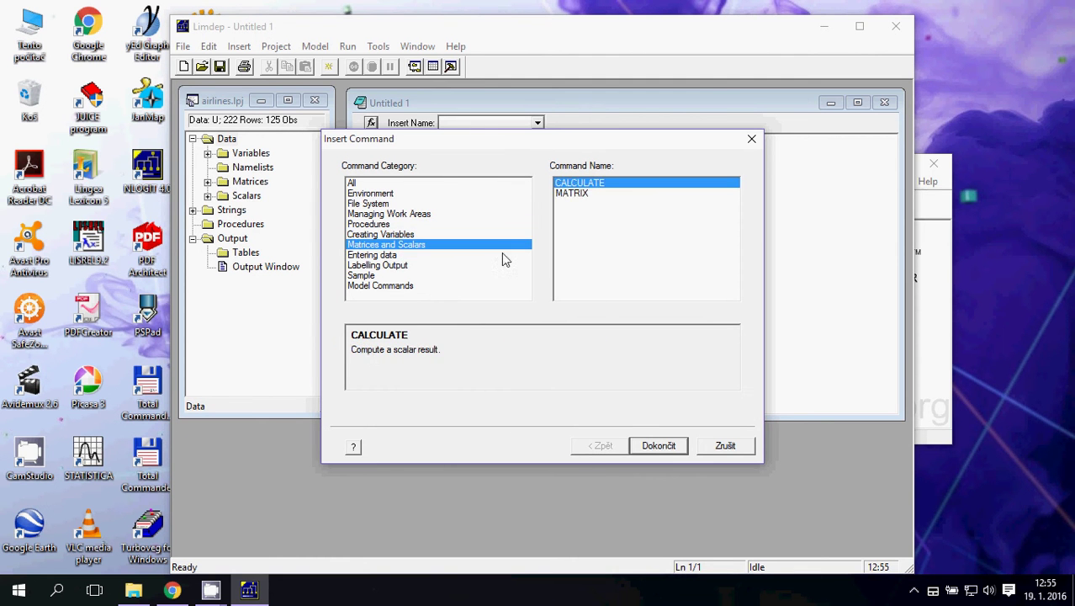
pyautogui.click(589, 194)
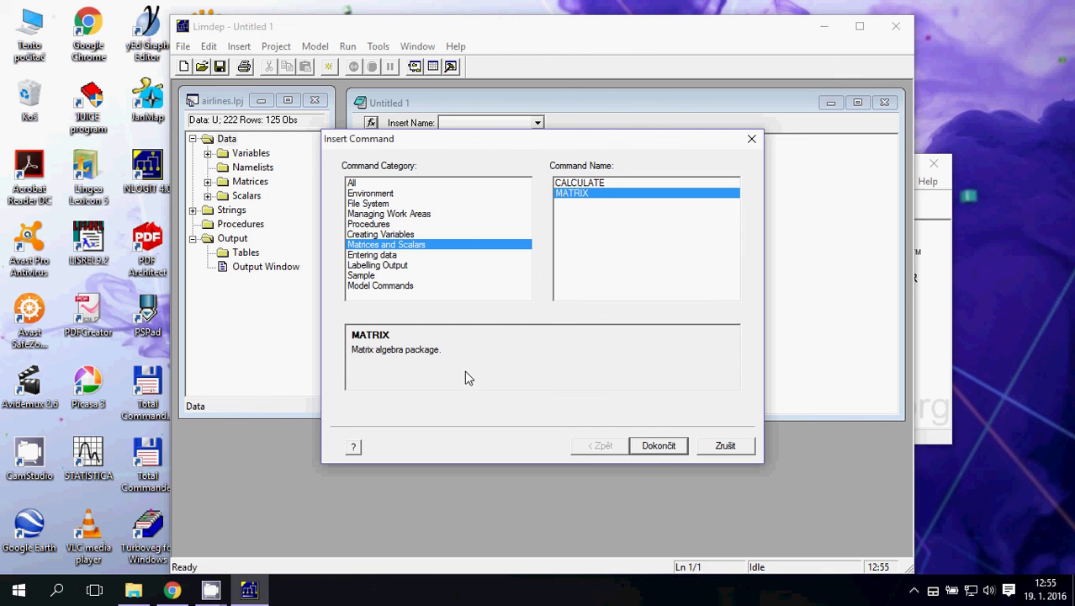
pyautogui.click(647, 449)
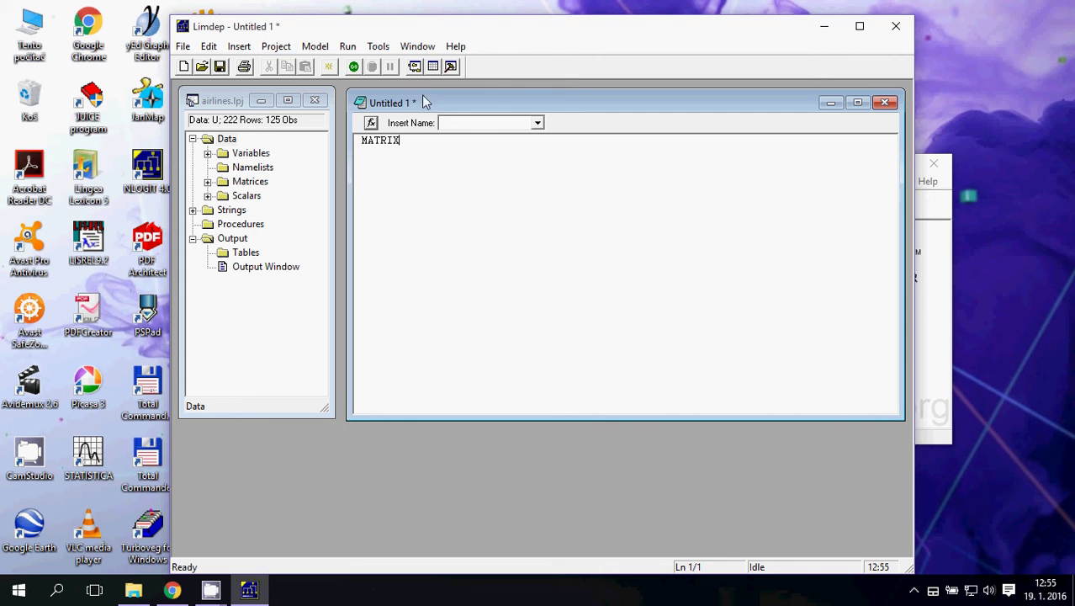
pyautogui.moveTo(422, 99)
pyautogui.mouseDown()
pyautogui.moveTo(413, 98)
pyautogui.moveTo(423, 101)
pyautogui.mouseUp()
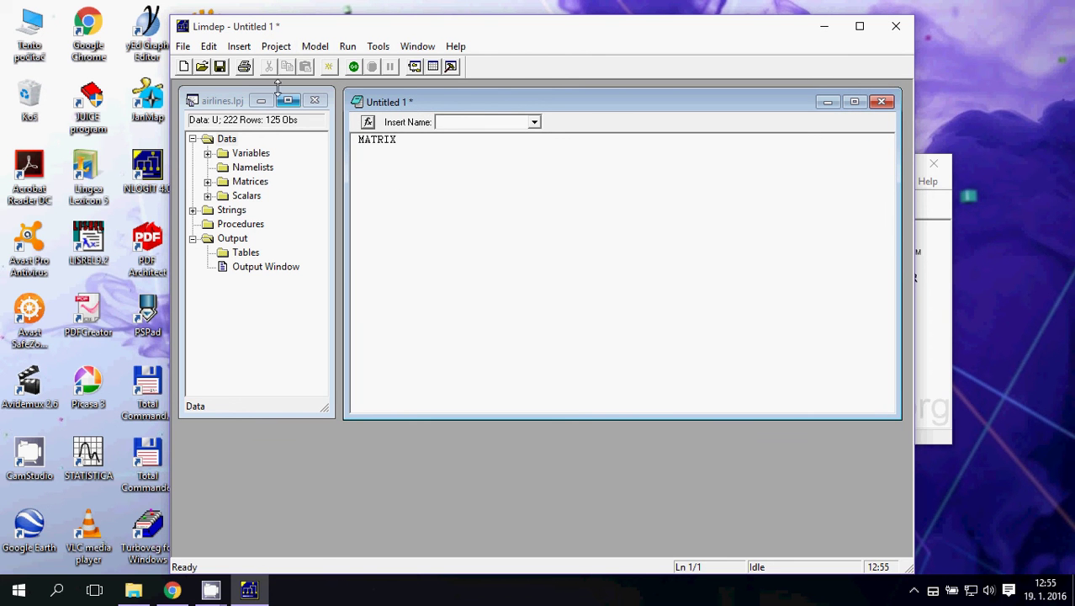
pyautogui.click(244, 49)
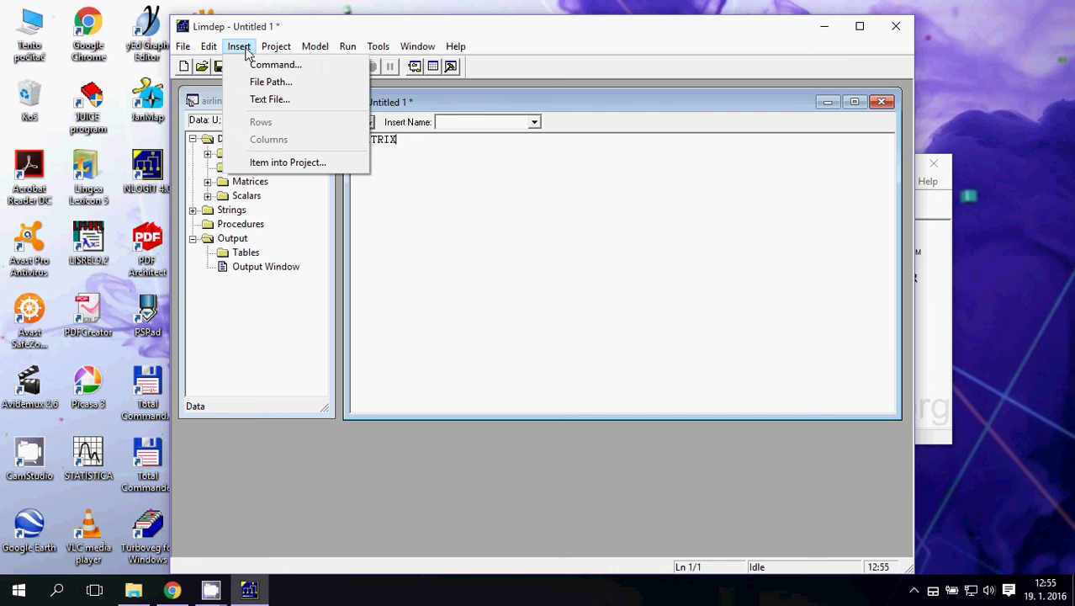
pyautogui.click(280, 67)
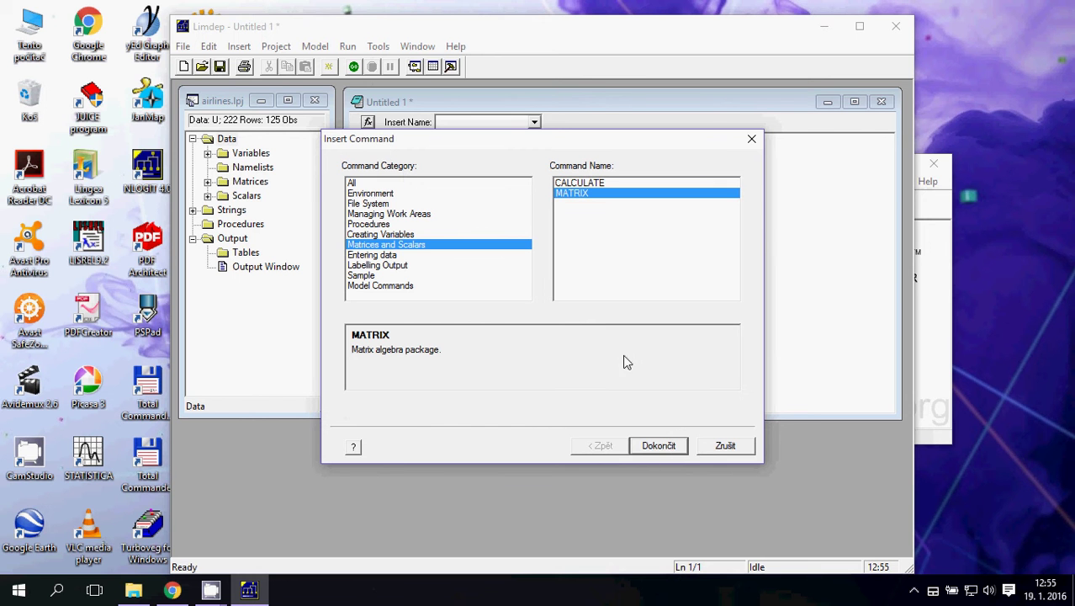
pyautogui.click(725, 445)
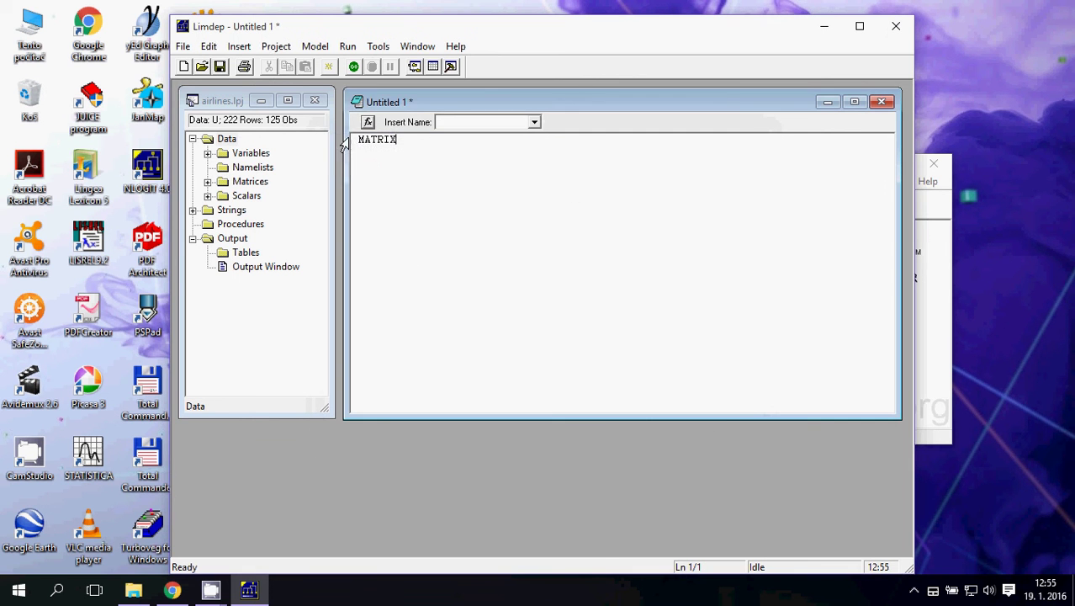
# Step: Insert the file path of BivariateProbit.lpj from the Project Files folder after MATRIX in the untitled command document
pyautogui.click(239, 47)
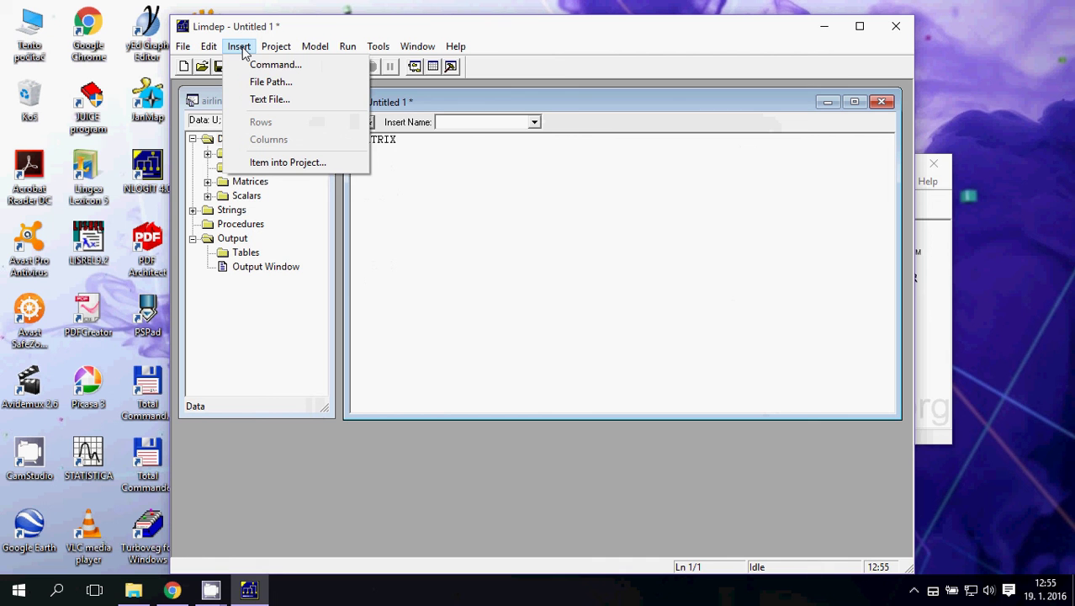
pyautogui.click(296, 84)
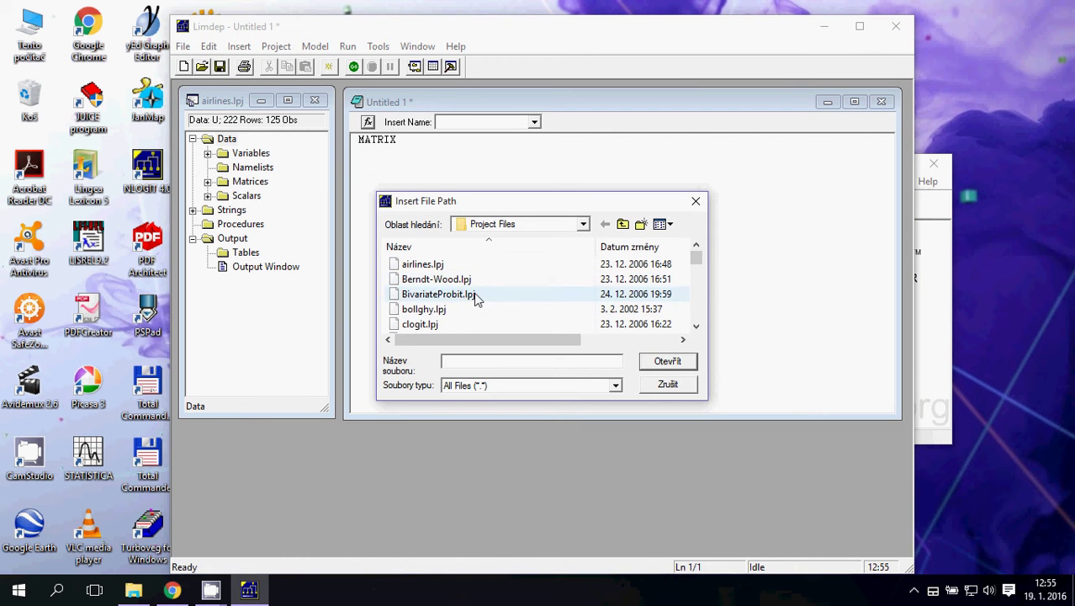
pyautogui.click(474, 295)
pyautogui.click(665, 360)
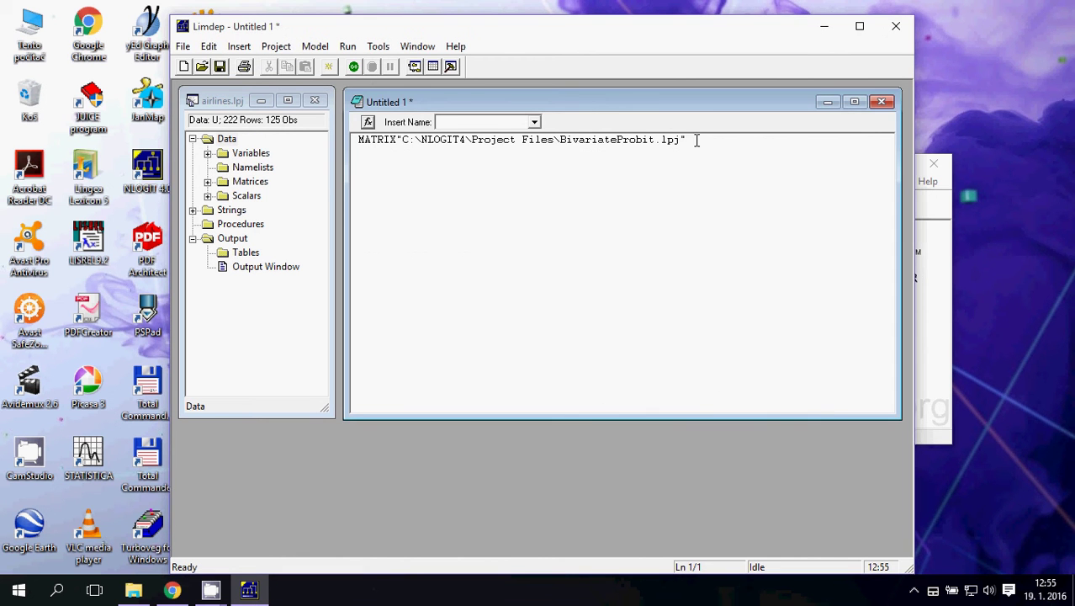
pyautogui.moveTo(691, 140); pyautogui.dragTo(396, 145)
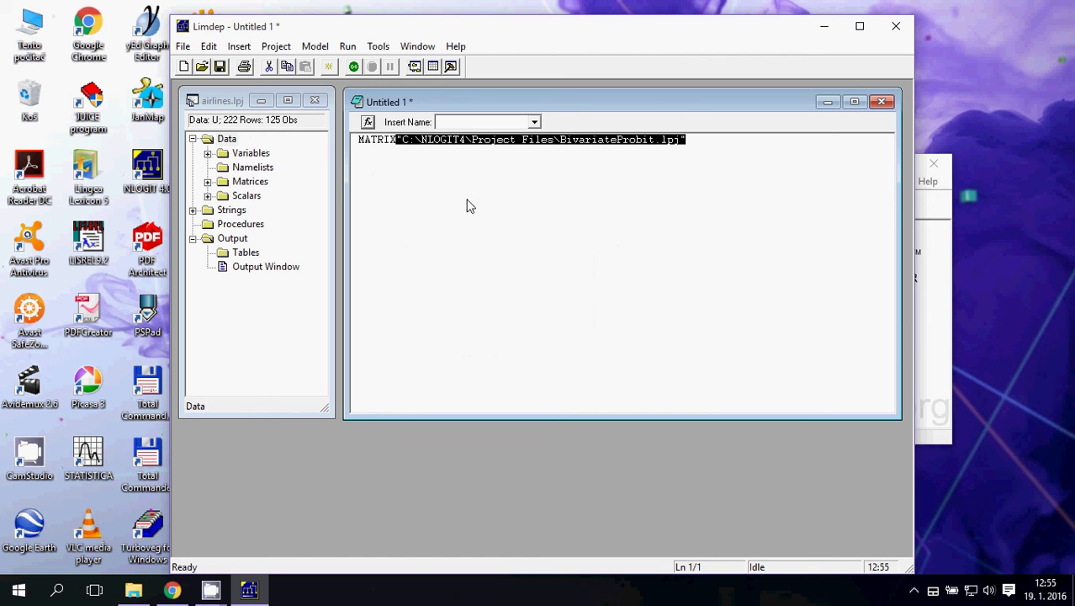
pyautogui.click(495, 195)
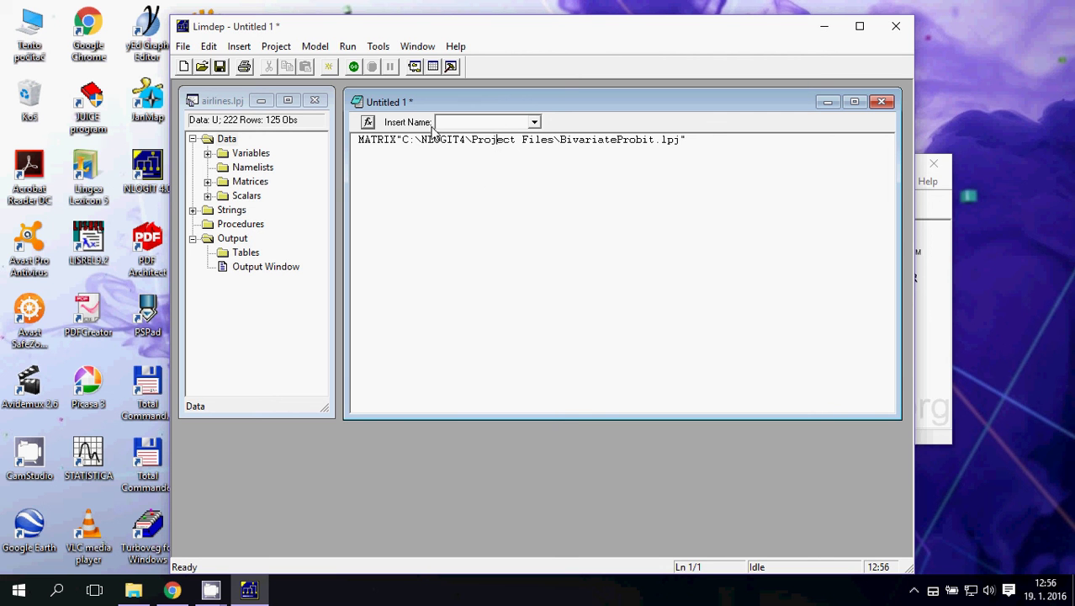
# Step: View the Insert Text File dialog and close it without inserting a file
pyautogui.click(247, 47)
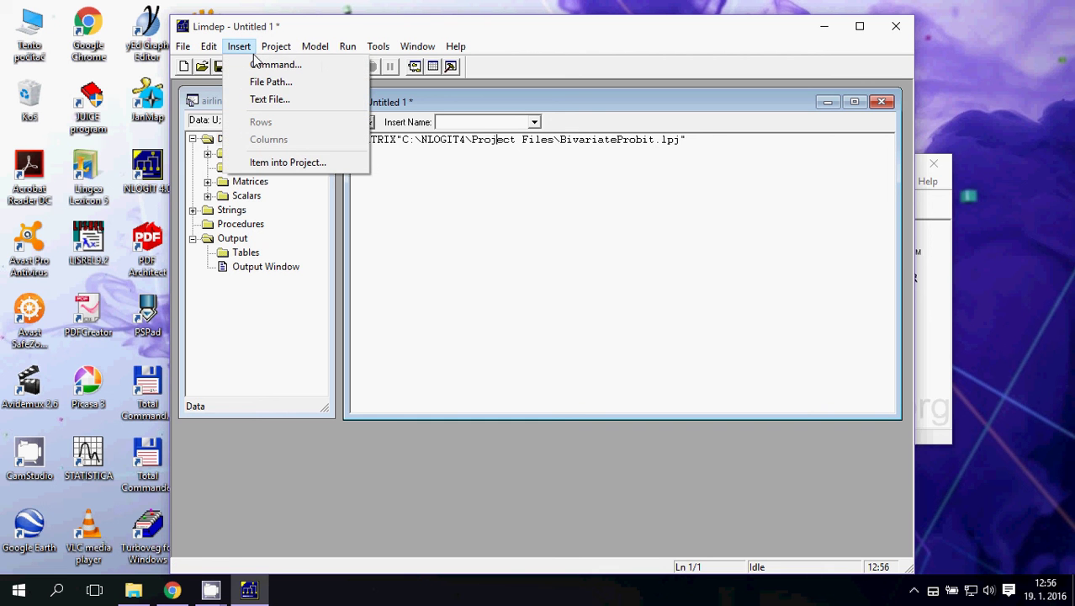
pyautogui.click(269, 99)
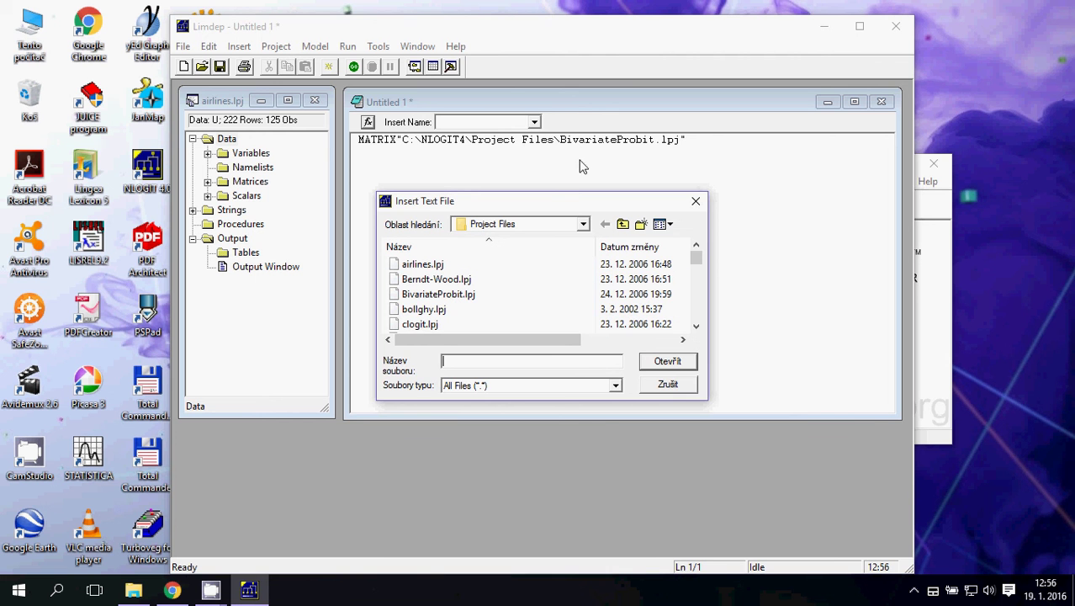
pyautogui.click(668, 384)
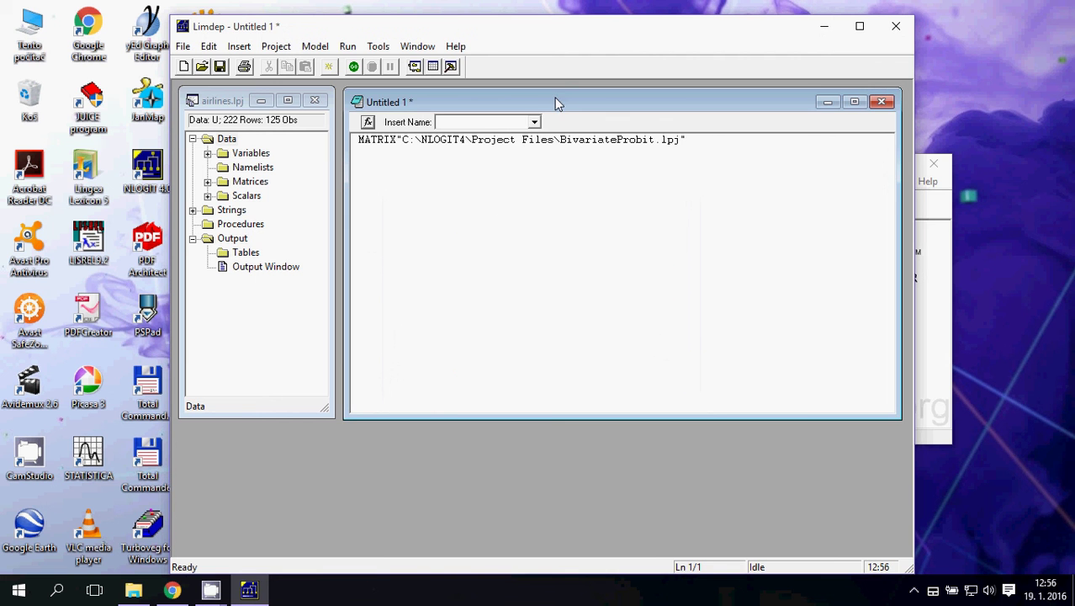
# Step: Open the Output window from the airlines.lpj project, move it up over the command document, and enlarge its trace and output panes
pyautogui.moveTo(554, 97)
pyautogui.mouseDown()
pyautogui.moveTo(567, 90)
pyautogui.moveTo(559, 94)
pyautogui.mouseUp()
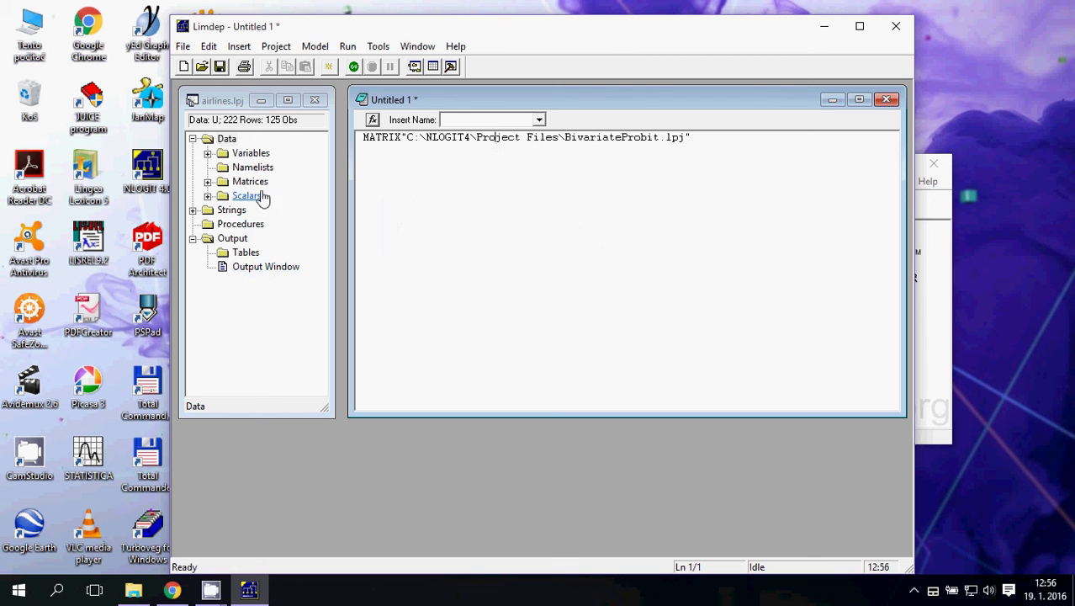
pyautogui.click(265, 267)
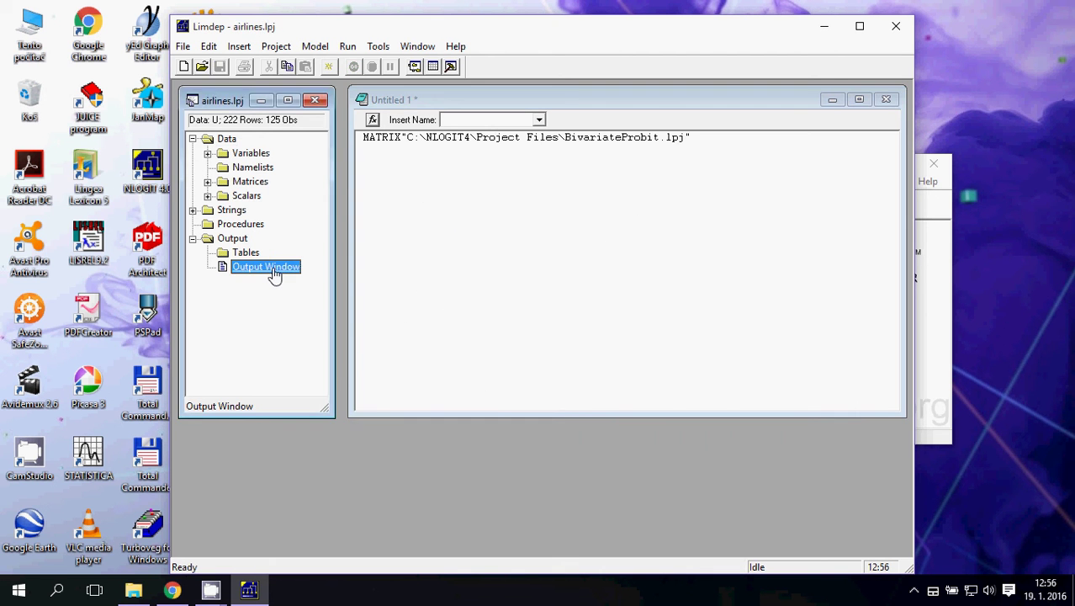
pyautogui.doubleClick(274, 275)
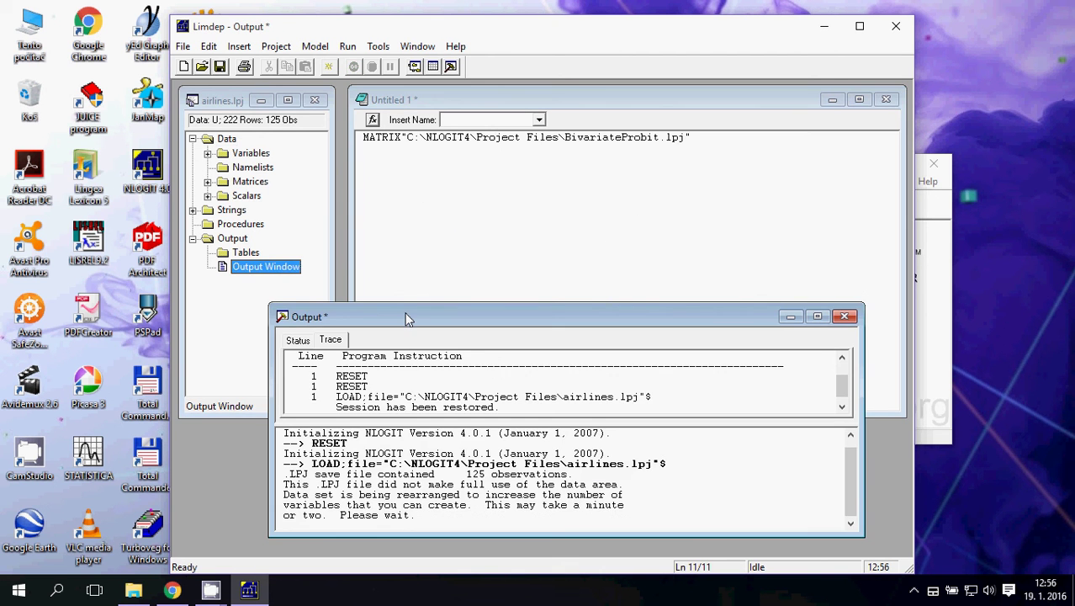
pyautogui.moveTo(406, 318)
pyautogui.mouseDown()
pyautogui.moveTo(420, 202)
pyautogui.moveTo(408, 202)
pyautogui.moveTo(402, 319)
pyautogui.mouseUp()
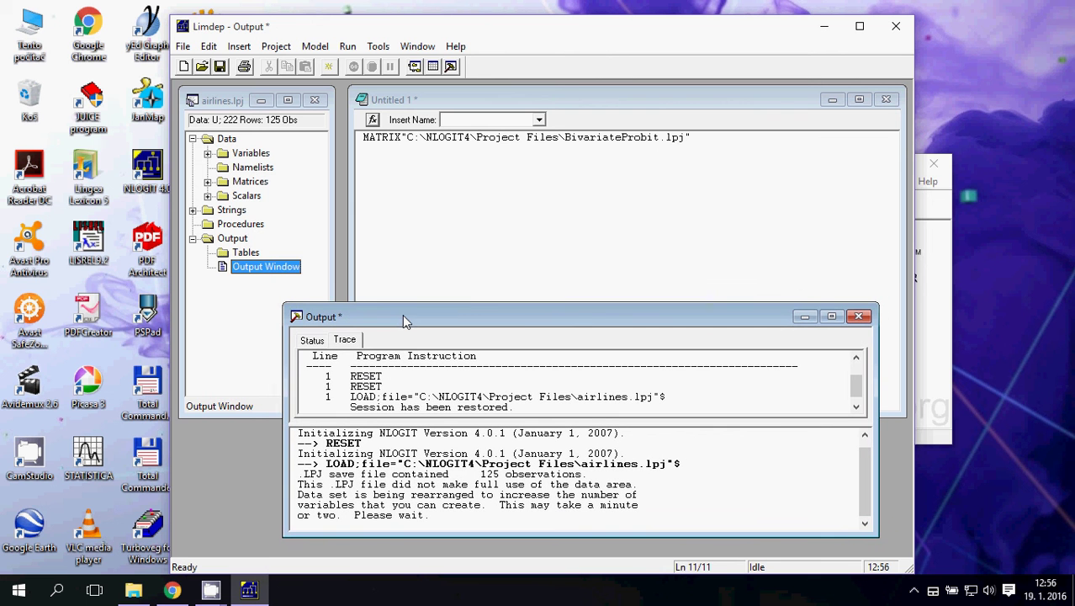
pyautogui.moveTo(521, 318); pyautogui.dragTo(511, 273)
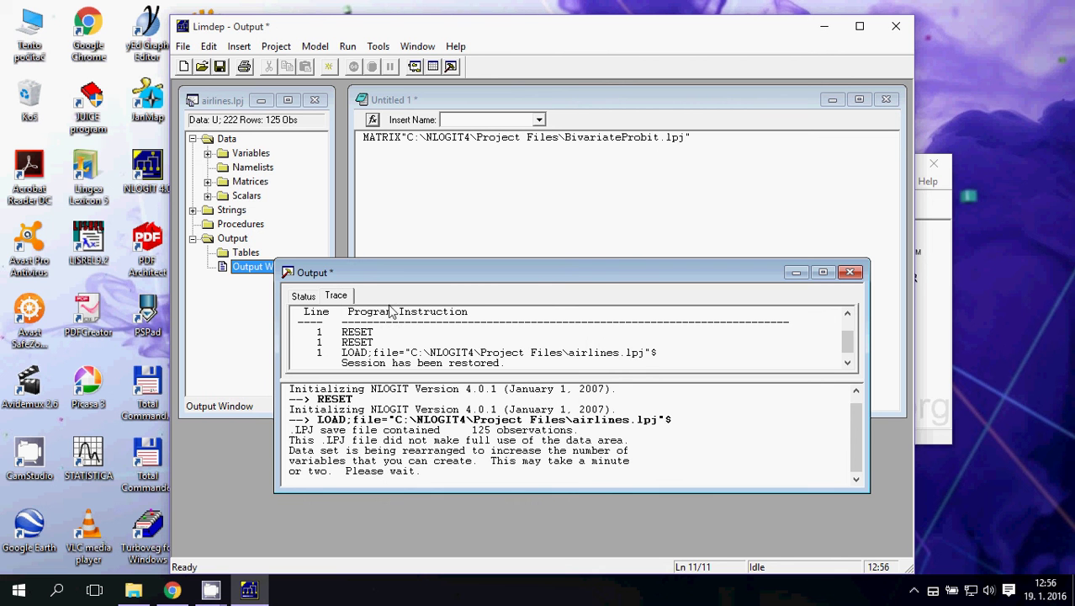
pyautogui.moveTo(586, 380); pyautogui.dragTo(587, 405)
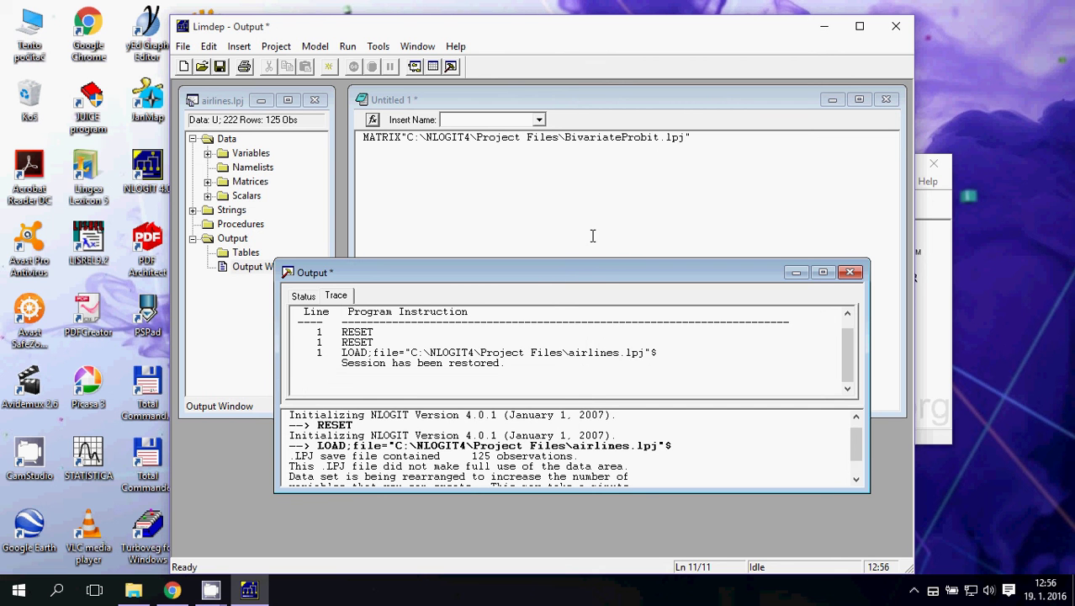
pyautogui.moveTo(598, 272); pyautogui.dragTo(595, 196)
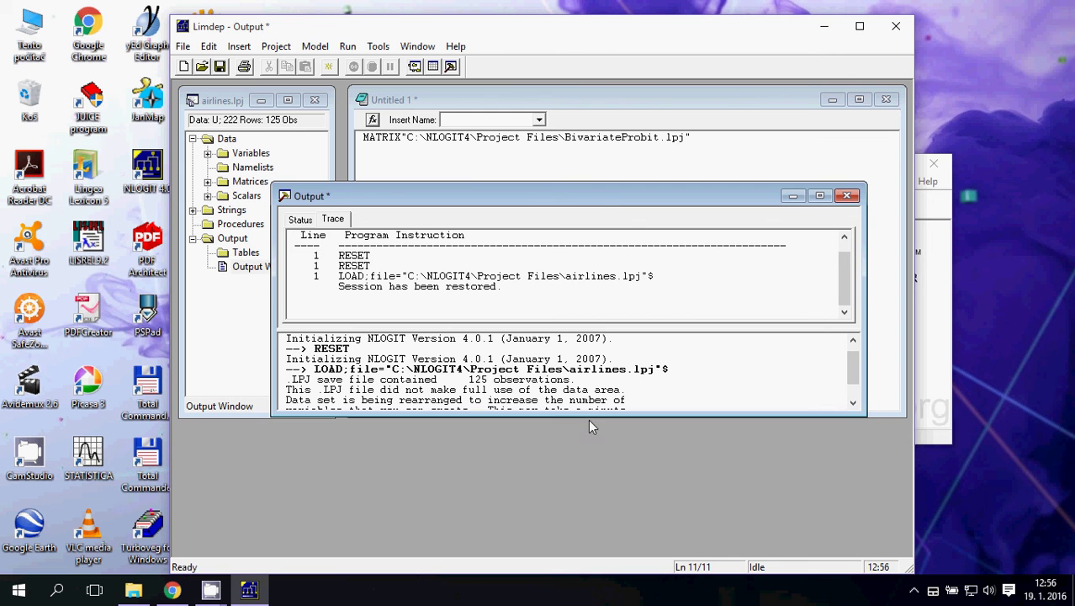
pyautogui.moveTo(588, 419); pyautogui.dragTo(587, 519)
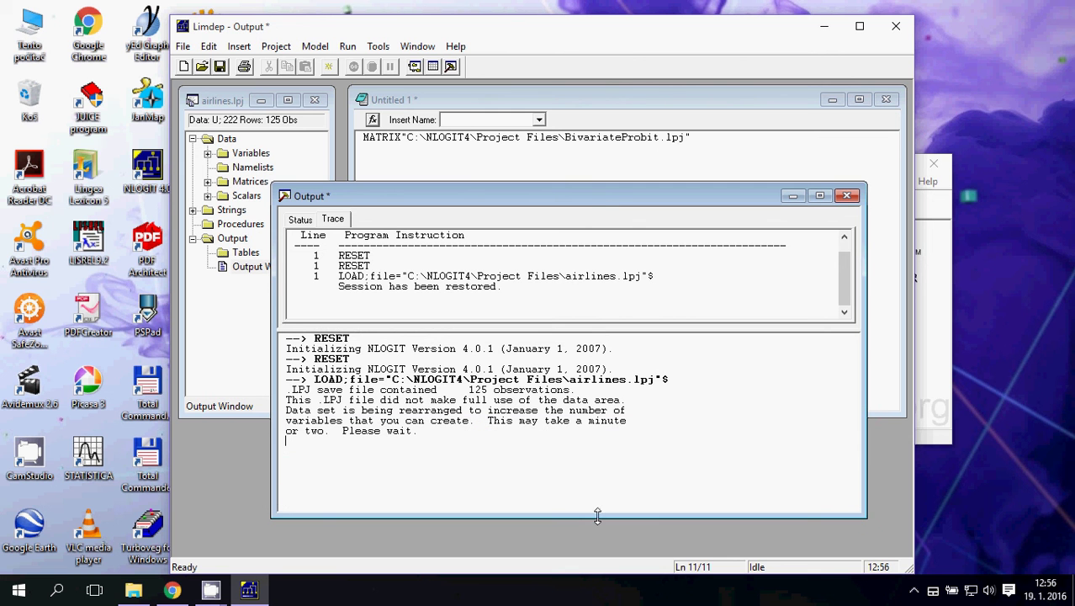
# Step: Examine the execution trace and the session output for the RESET and LOAD commands in the Output window
pyautogui.click(342, 221)
pyautogui.scroll(3, 455, 269)
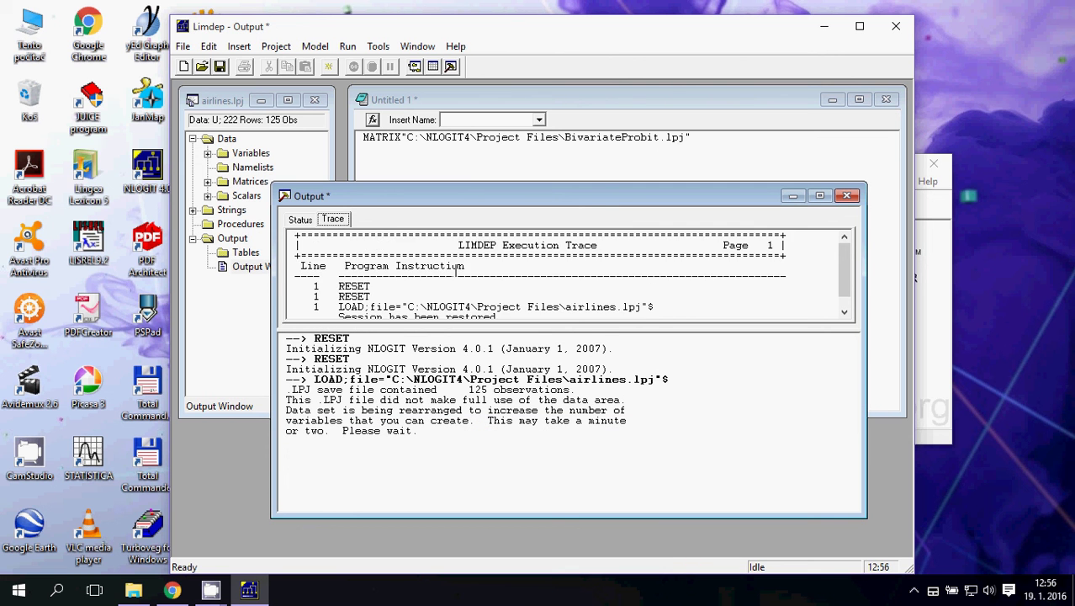
pyautogui.scroll(-1, 451, 265)
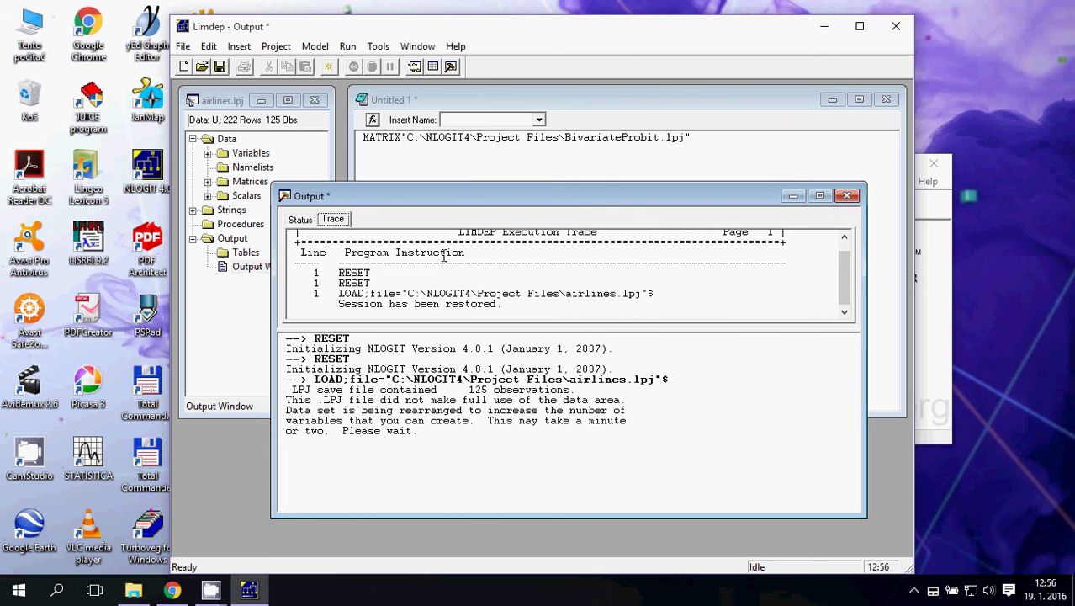
pyautogui.click(346, 273)
pyautogui.click(480, 296)
pyautogui.click(505, 379)
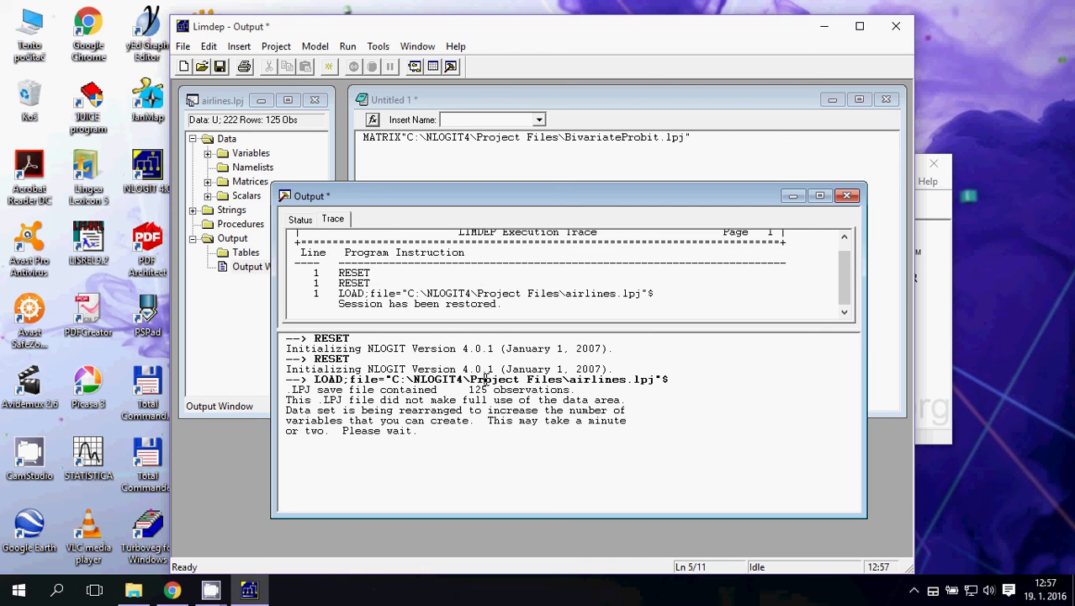
pyautogui.moveTo(430, 433); pyautogui.dragTo(314, 337)
pyautogui.click(385, 379)
# Step: Shift the Output window lower and bring the command document, airlines.lpj project and Output windows forward in turn, ending on Output
pyautogui.moveTo(529, 197); pyautogui.dragTo(541, 255)
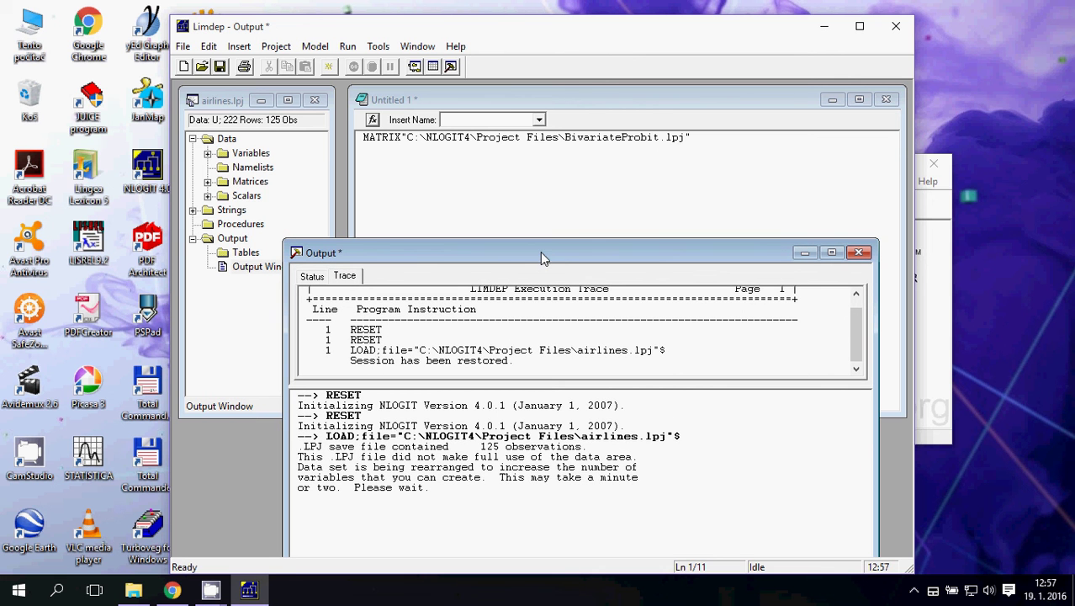
pyautogui.click(469, 101)
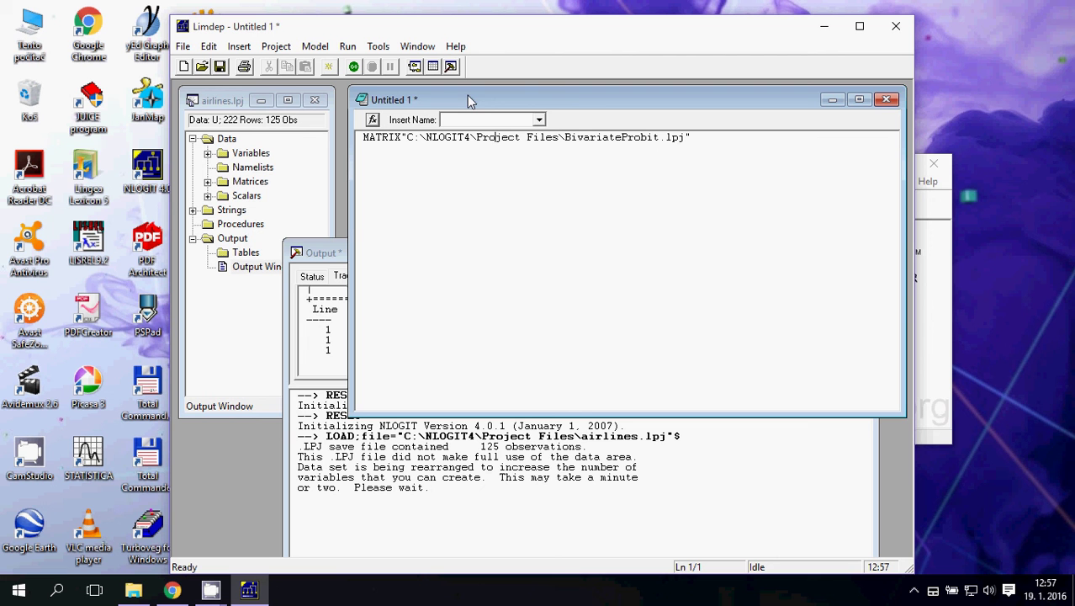
pyautogui.click(226, 99)
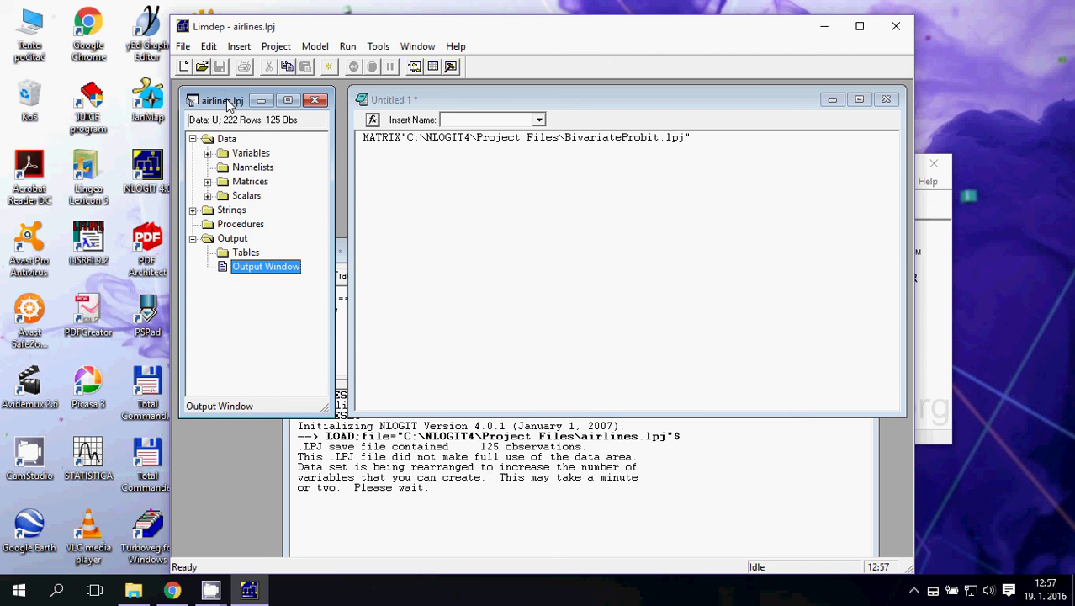
pyautogui.click(461, 101)
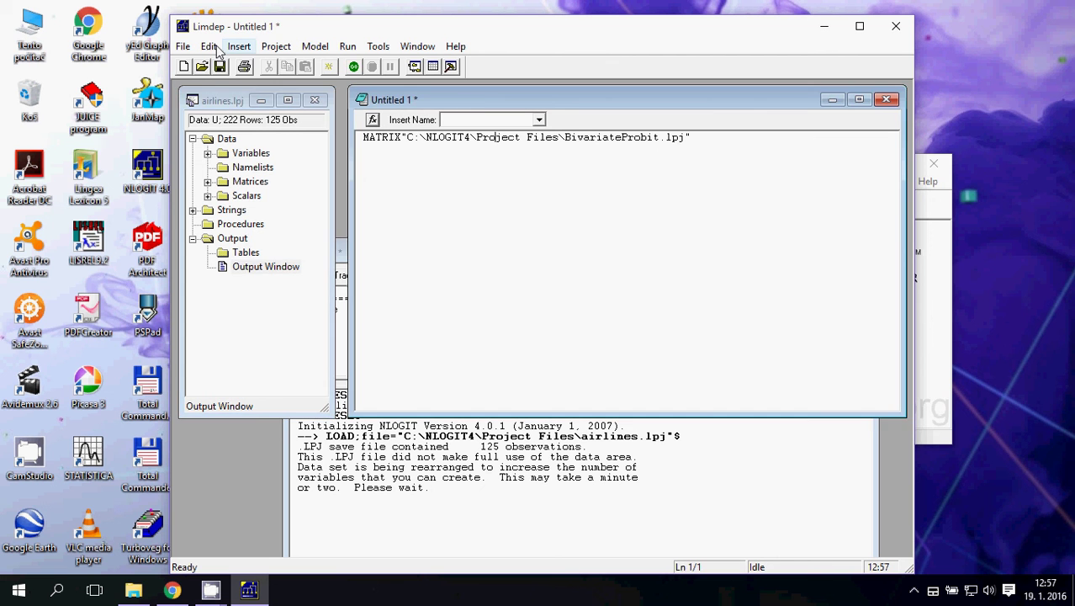
pyautogui.click(340, 261)
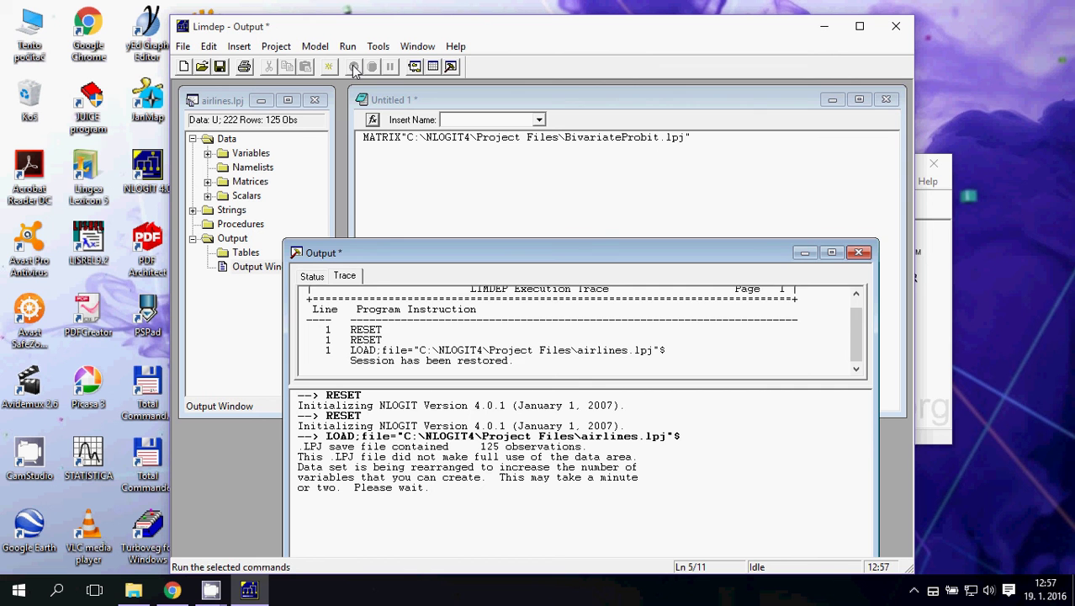
pyautogui.click(425, 99)
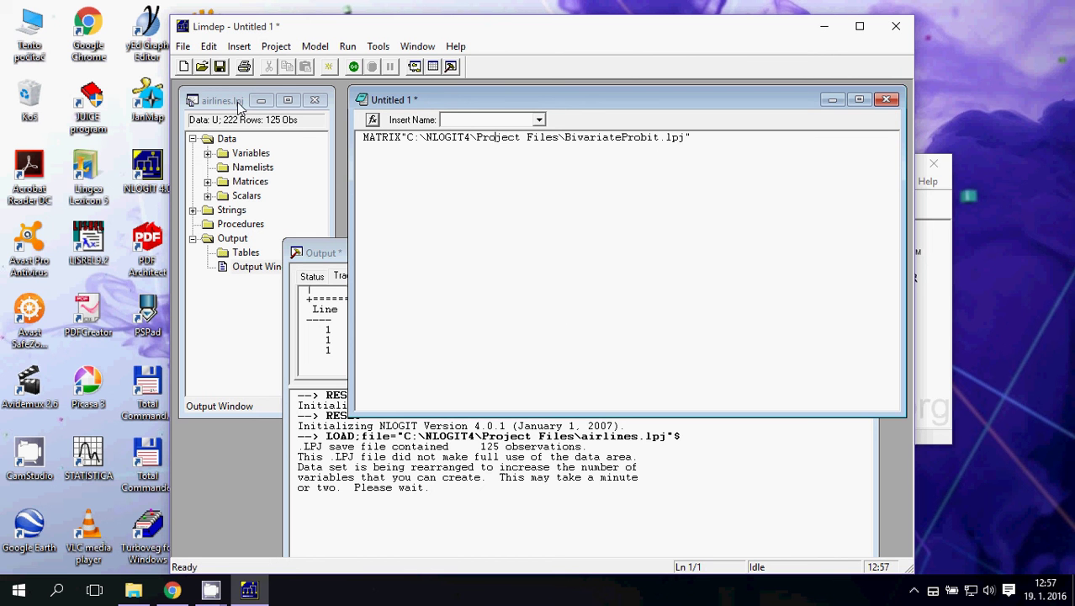
pyautogui.click(228, 103)
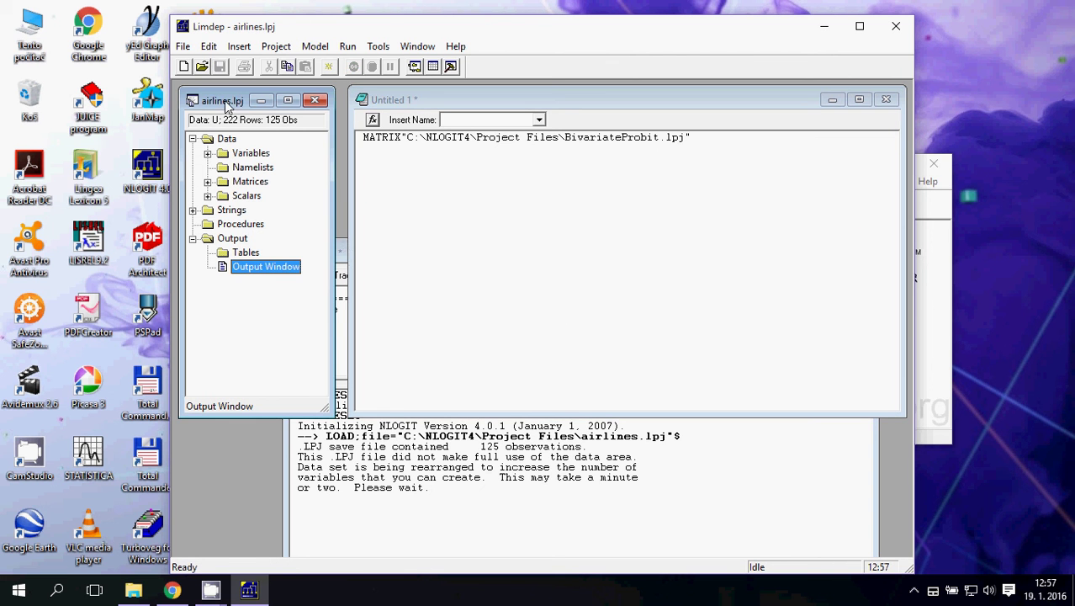
pyautogui.click(343, 259)
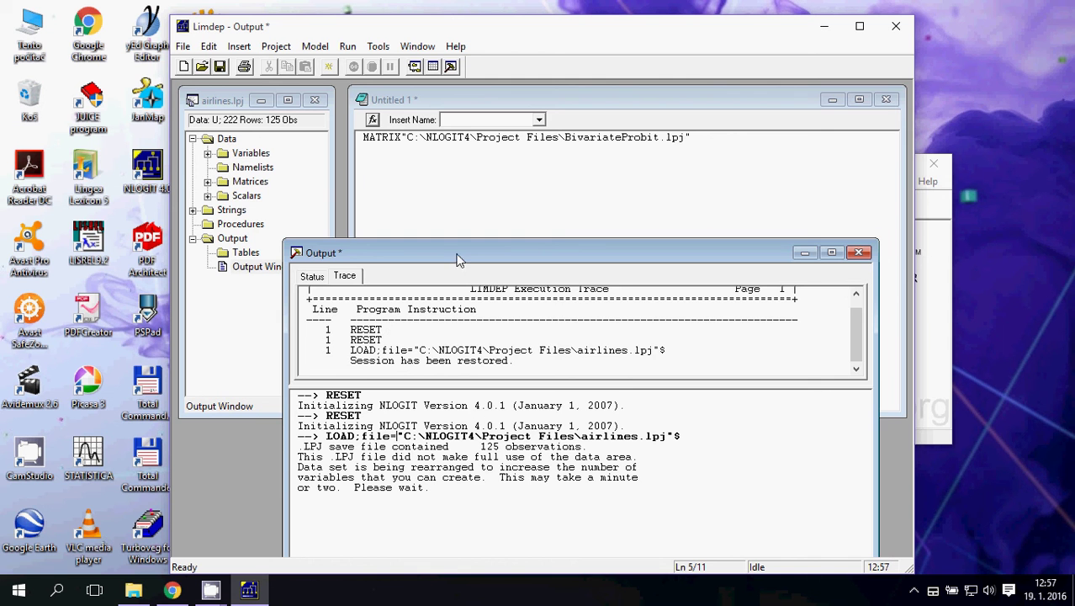
pyautogui.moveTo(457, 259); pyautogui.dragTo(467, 251)
pyautogui.click(431, 106)
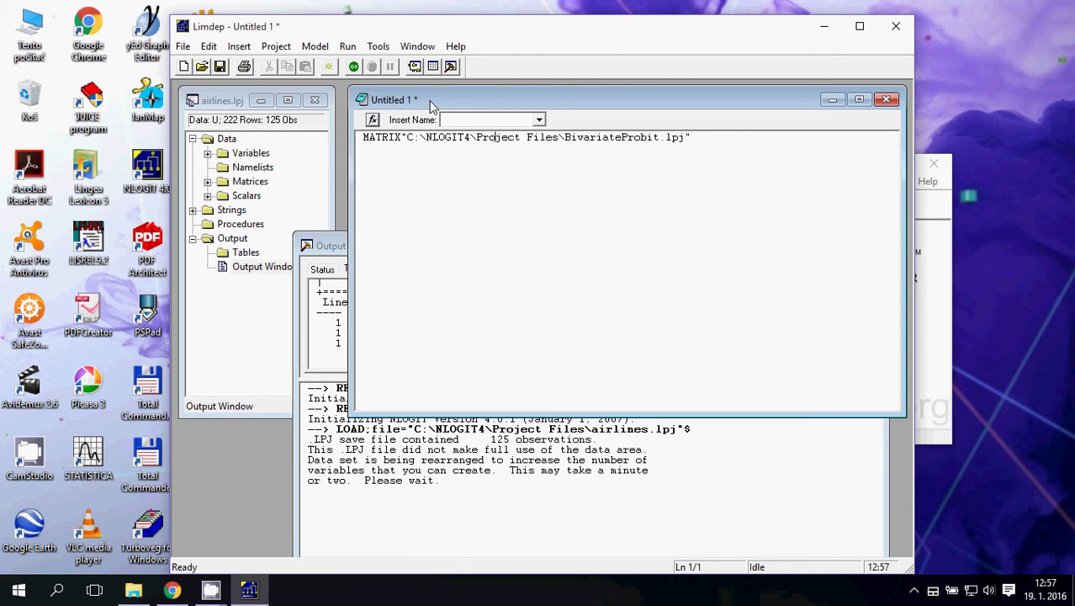
pyautogui.click(334, 245)
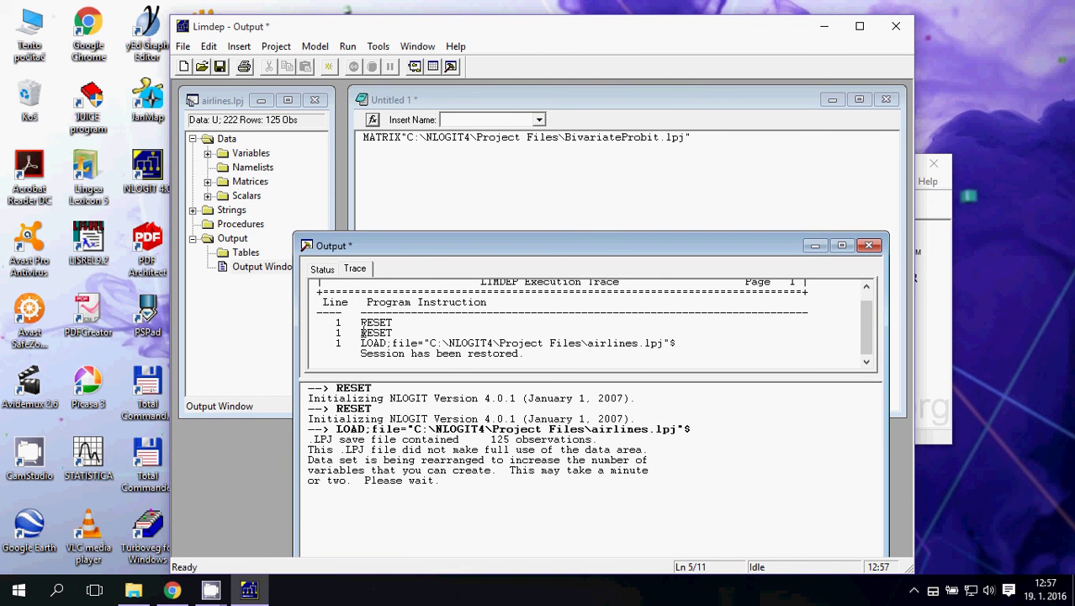
pyautogui.click(494, 99)
pyautogui.click(404, 251)
pyautogui.moveTo(217, 593)
pyautogui.click(154, 556)
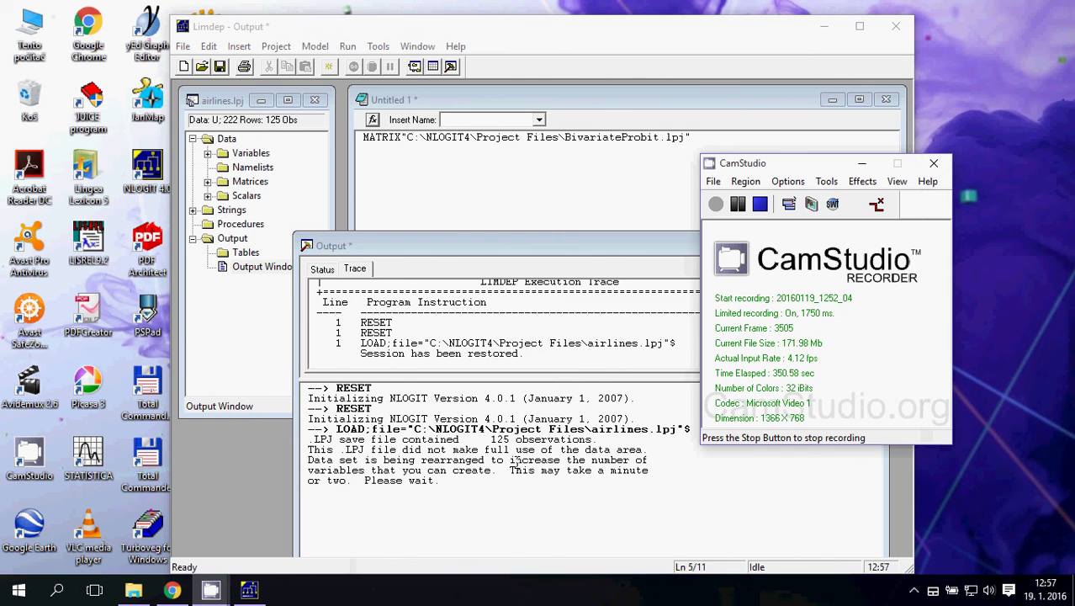